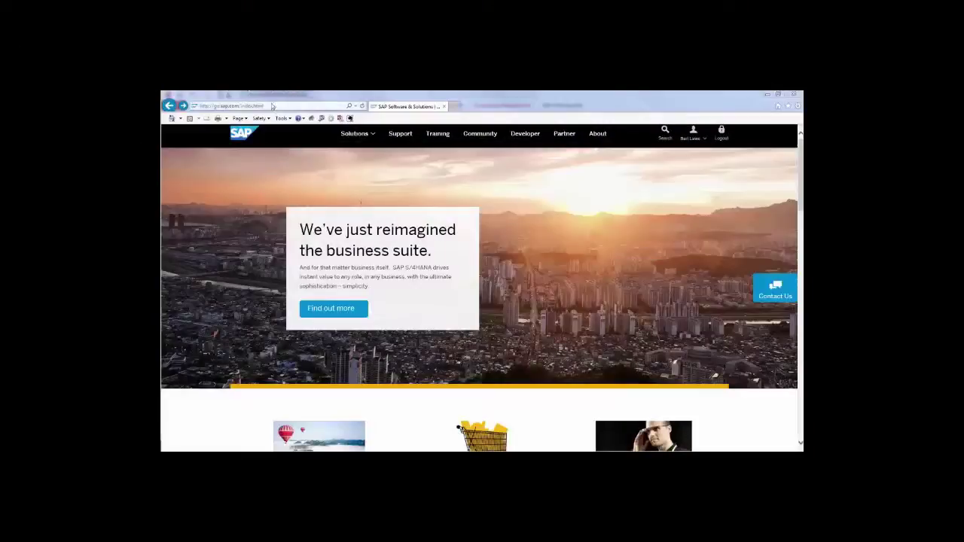
- Go to the SAP Store website at store.sap.com
click(273, 107)
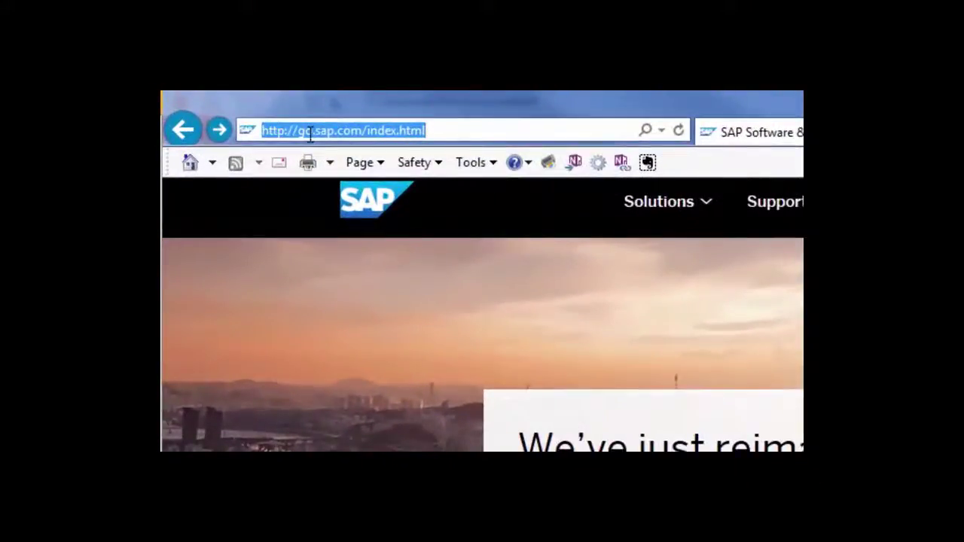
text(store.sap.com)
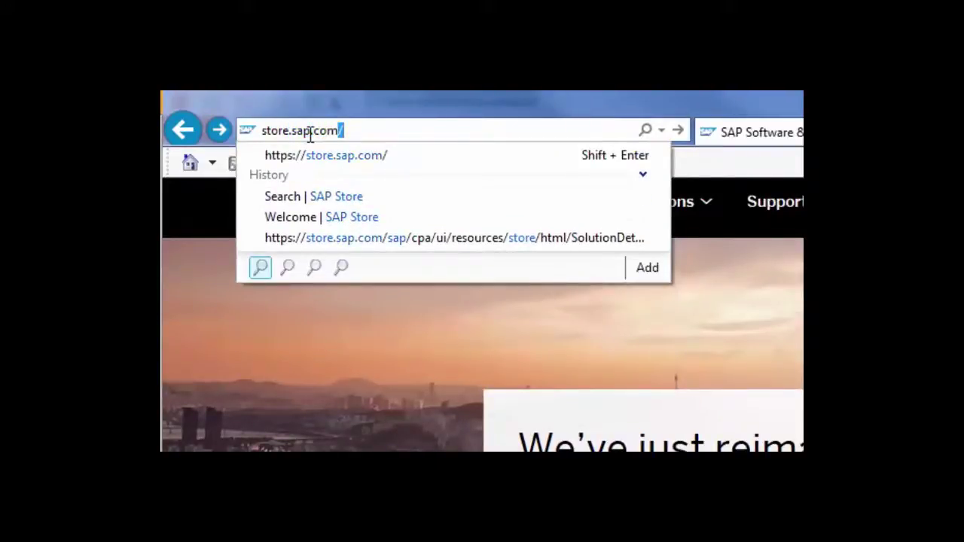
key(Return)
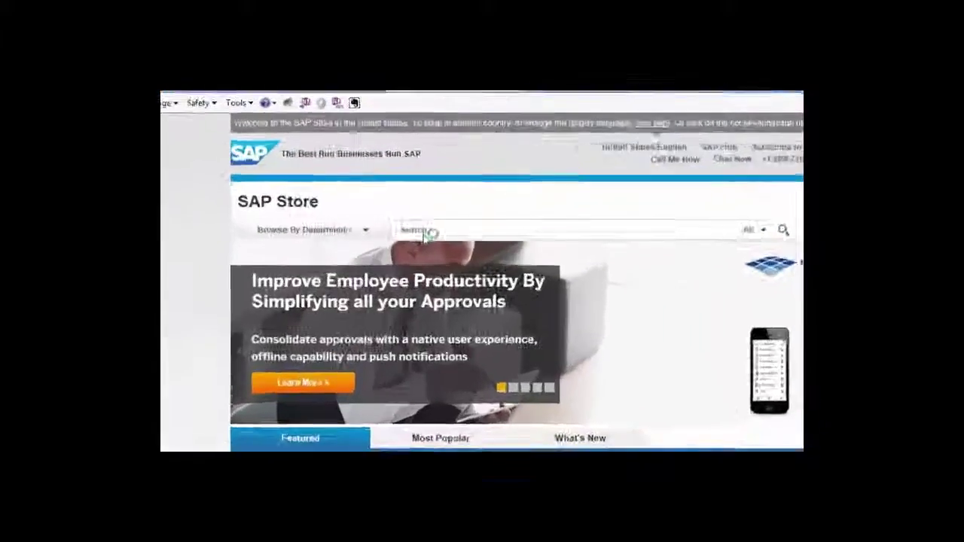
- Search the store for "SAP Access Control" and open the SAP Access Control Rapid Deployment Solution Appliance listing
click(395, 193)
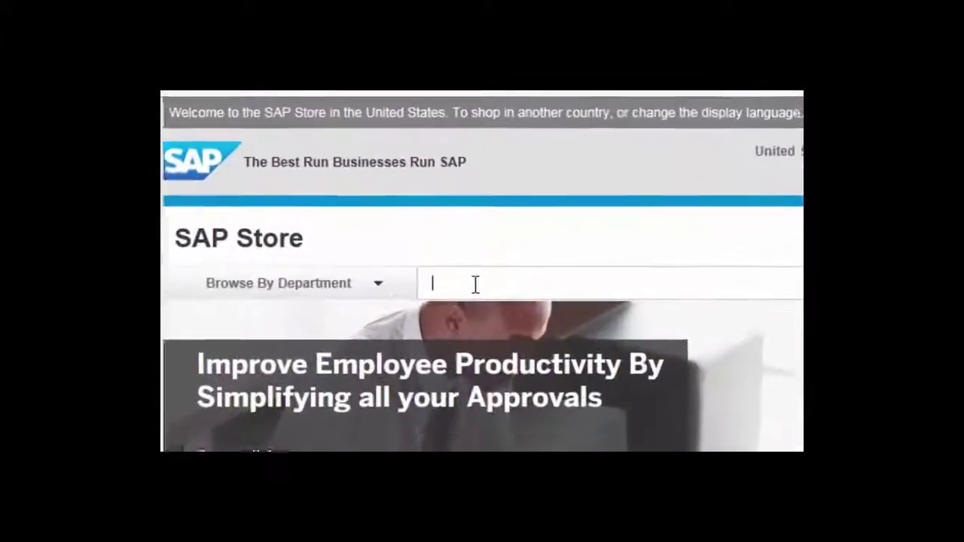
text(SAP)
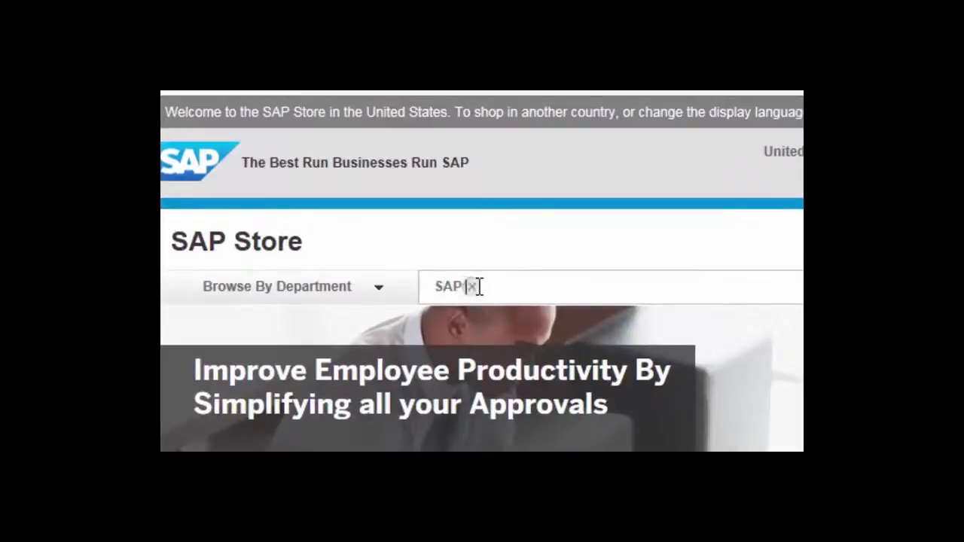
text( Access Control)
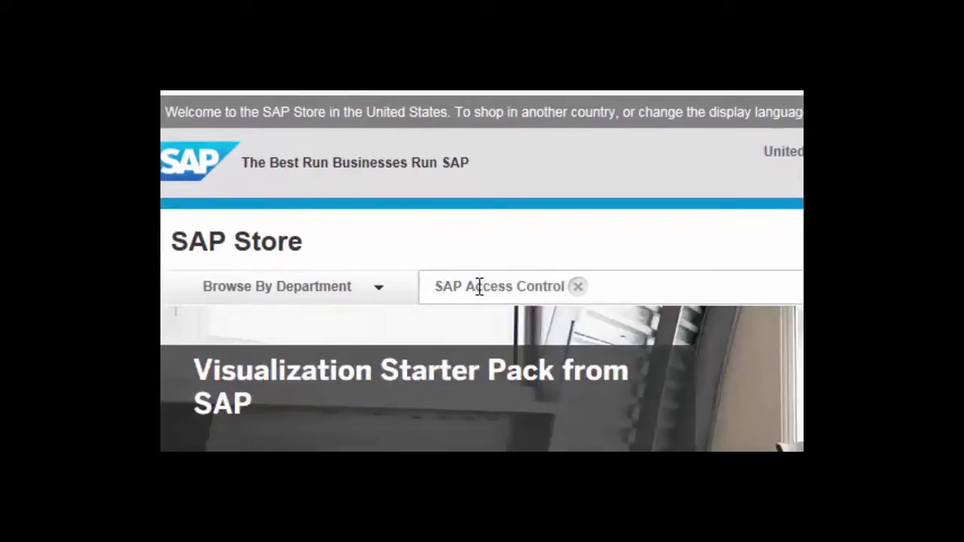
click(375, 296)
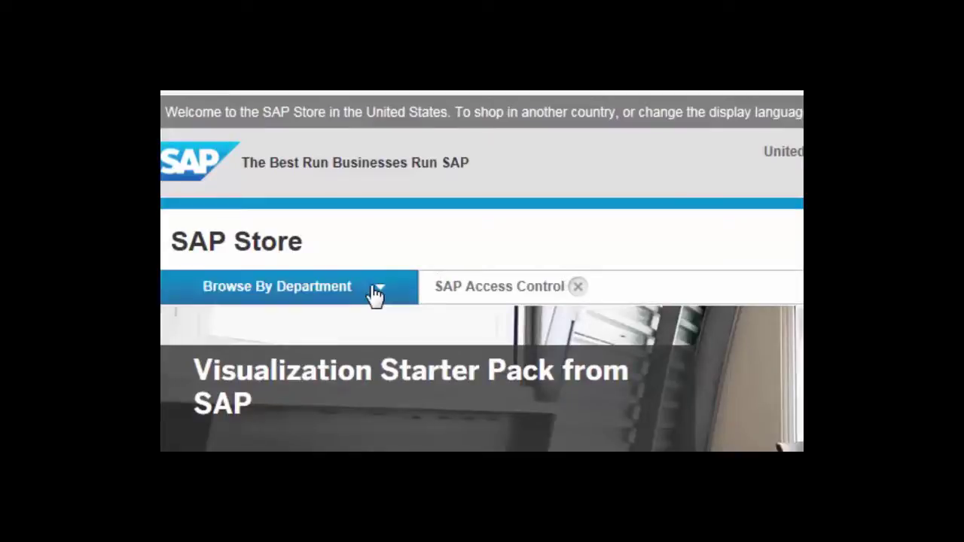
key(Return)
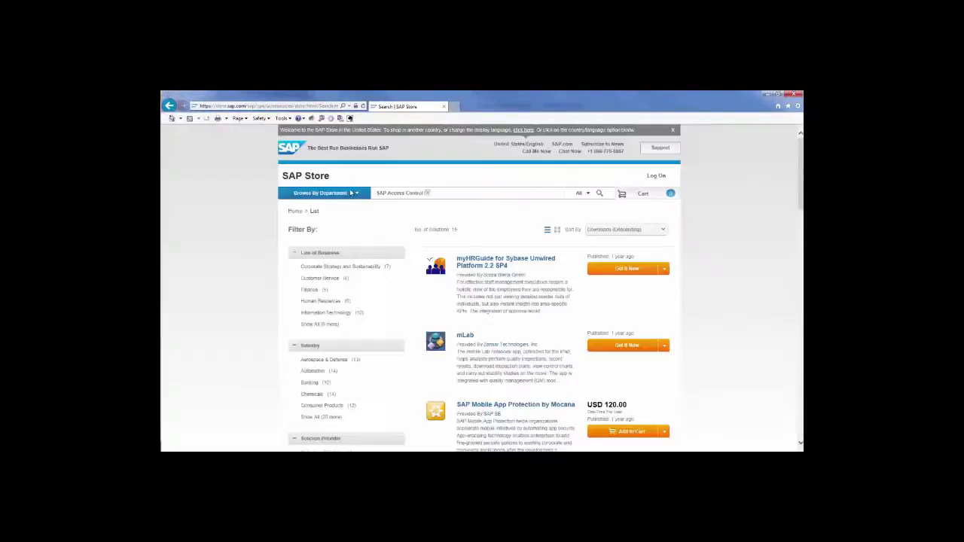
scroll(456, 307, down, 5)
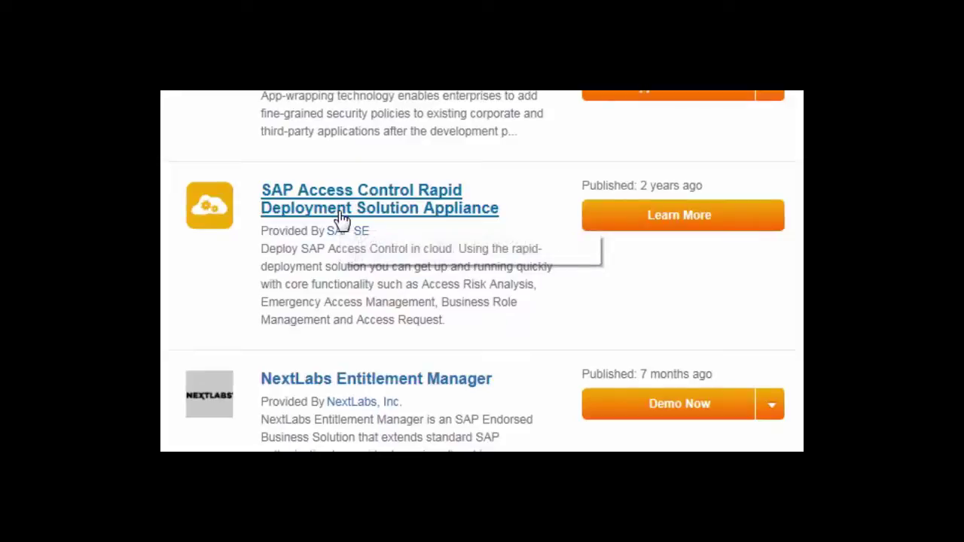
click(439, 228)
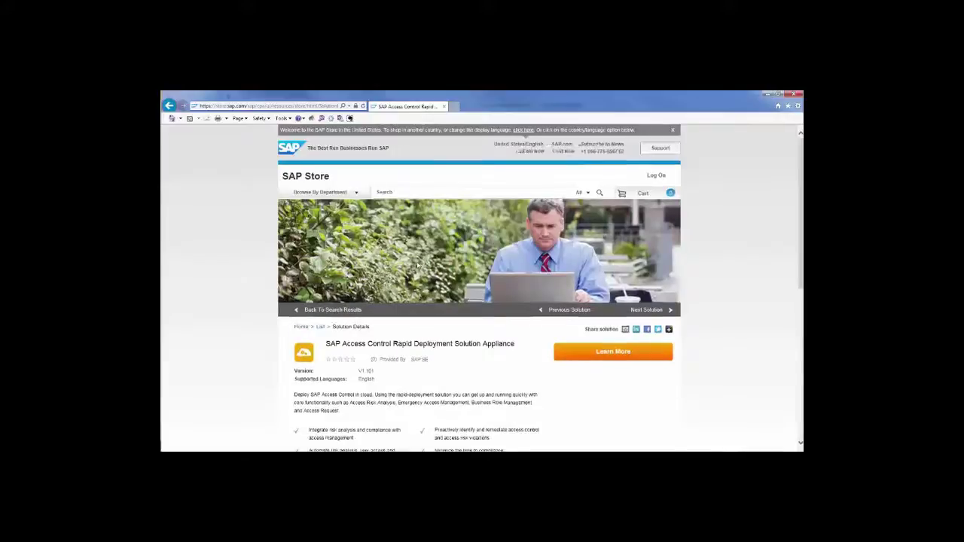
- Read the appliance's full description, key features, prerequisites and steps, and follow its Learn More link
scroll(418, 264, down, 3)
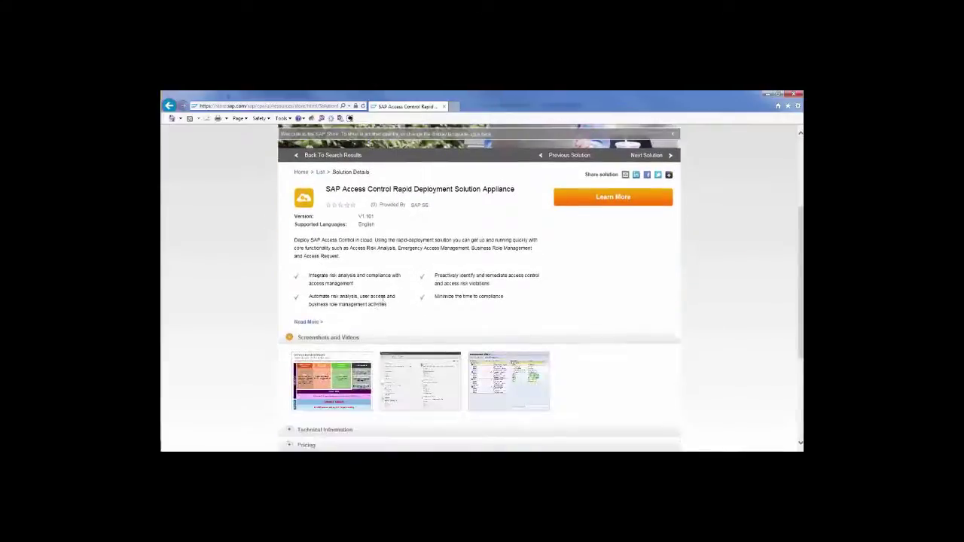
click(307, 322)
scroll(350, 298, down, 2)
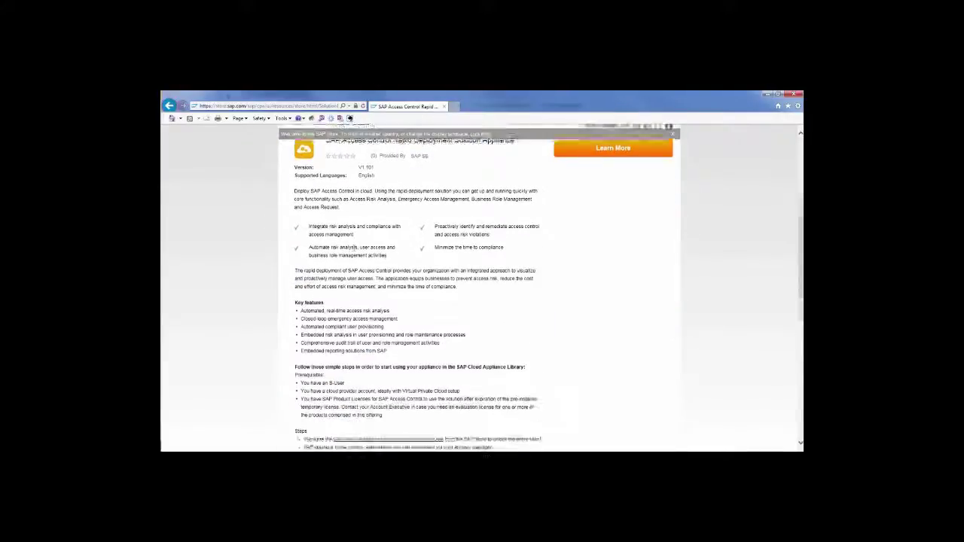
scroll(354, 300, down, 1)
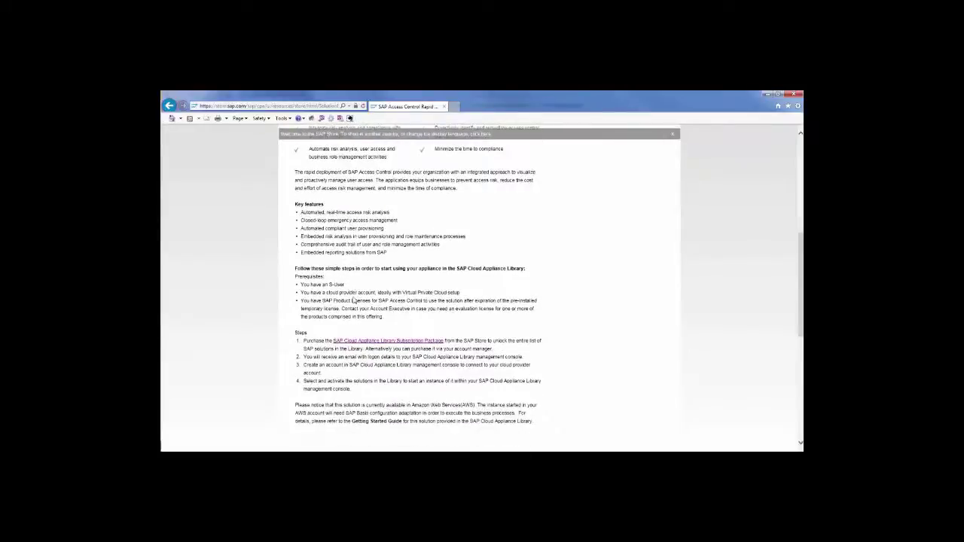
scroll(292, 266, down, 2)
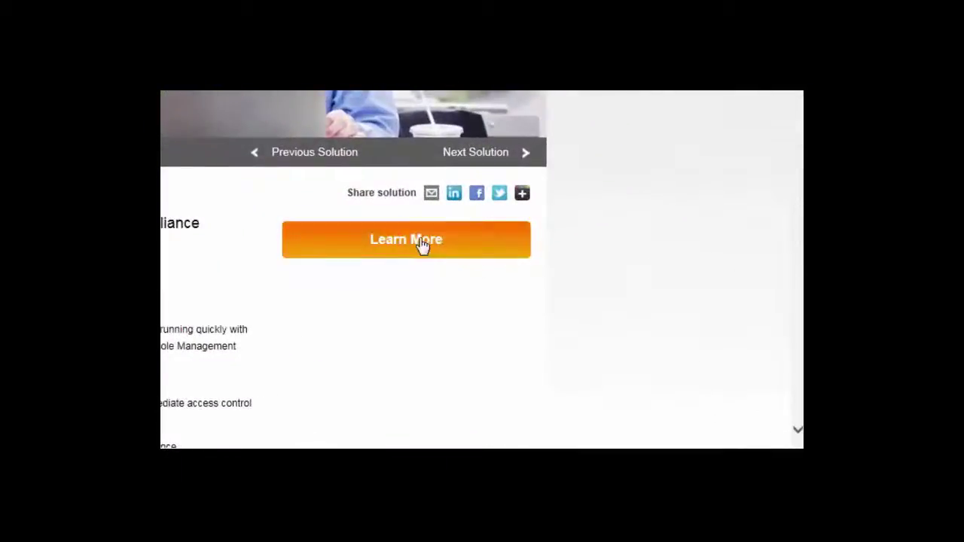
click(422, 241)
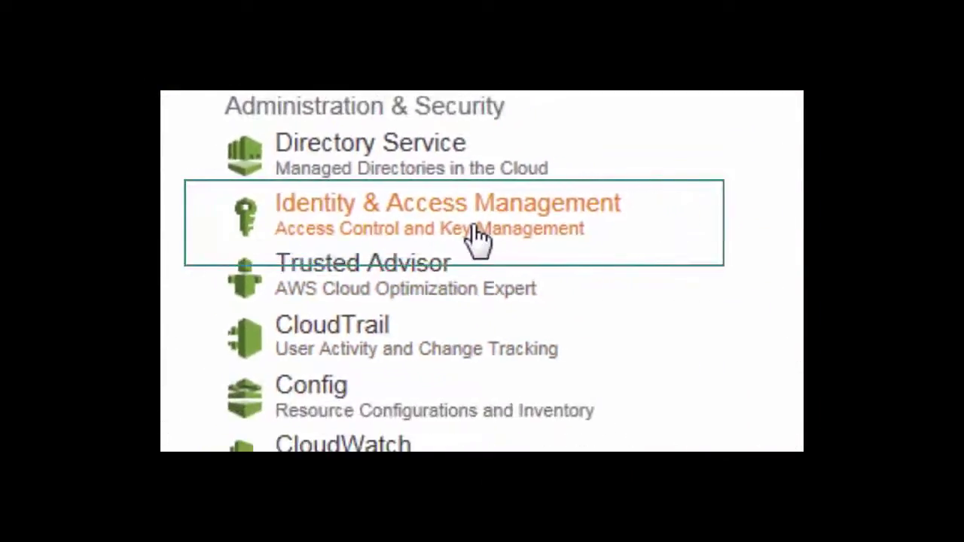
- Open Identity & Access Management in the AWS console and review the CALGRP_AFL group's users and permissions
click(476, 236)
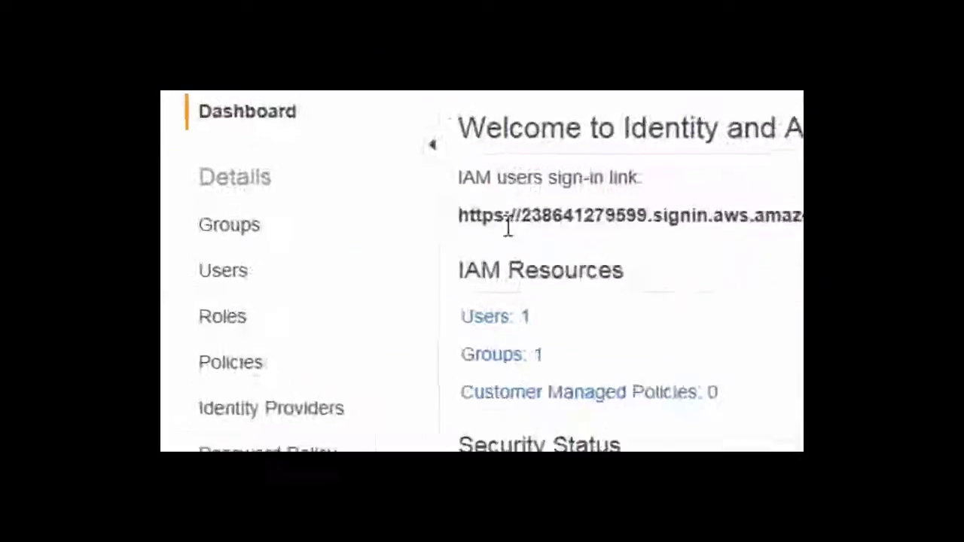
click(285, 259)
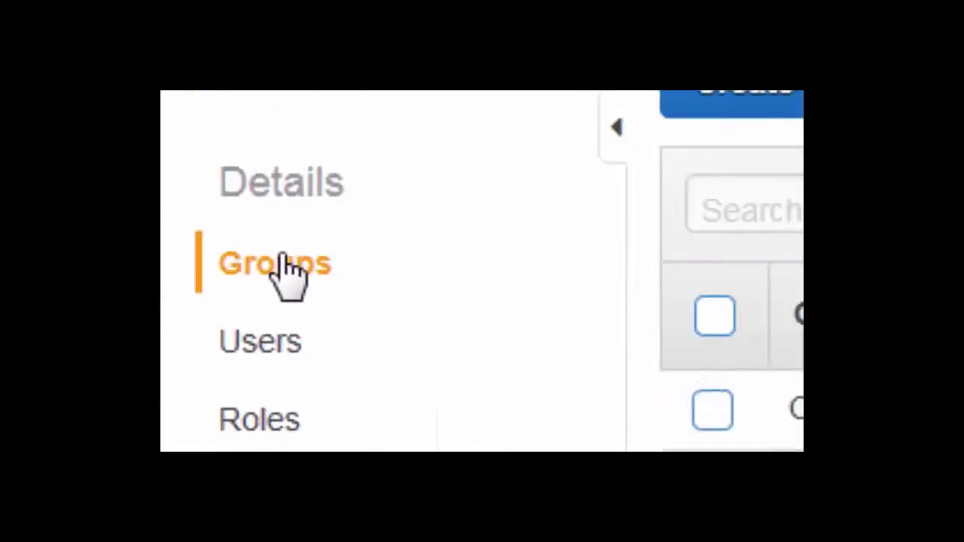
click(315, 218)
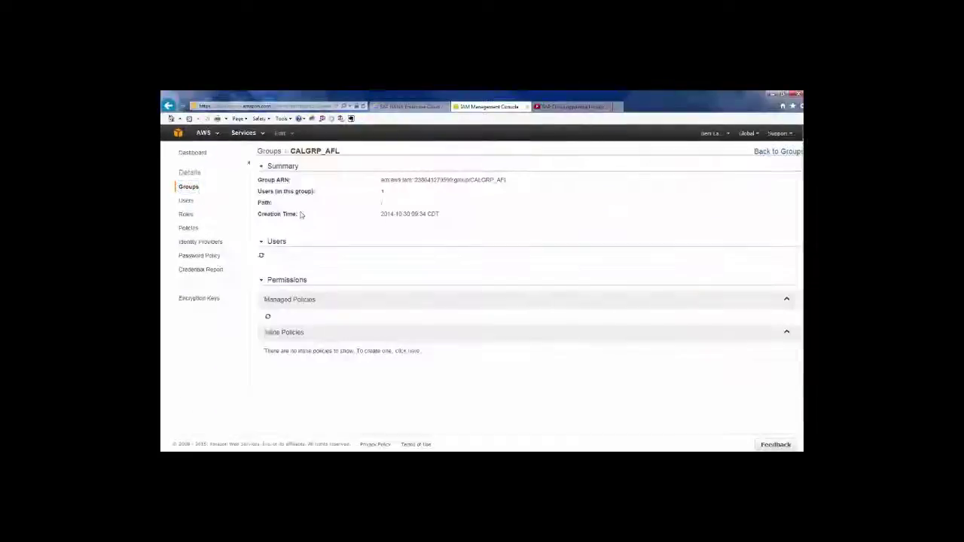
scroll(332, 264, down, 3)
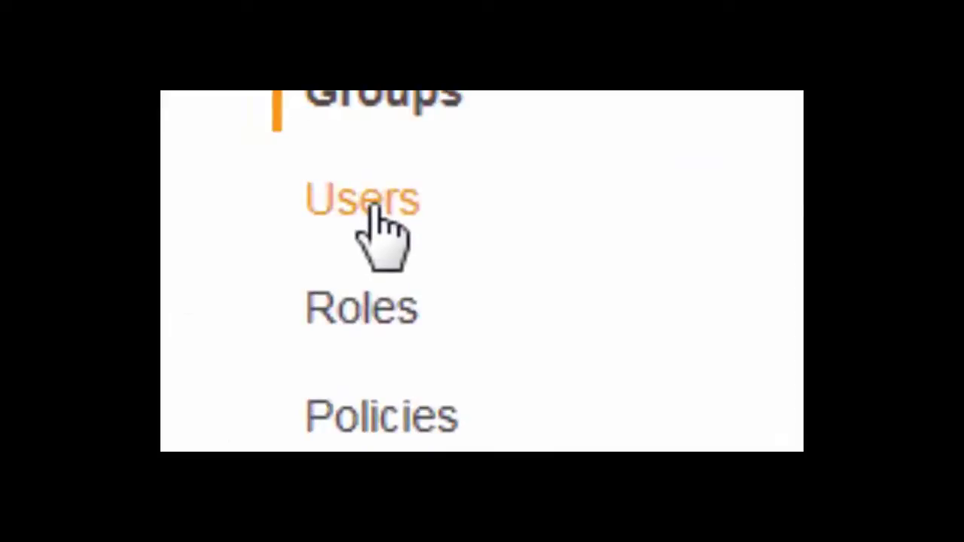
- Open the CALUSER-AFL user and review its summary, group membership and permissions
click(374, 205)
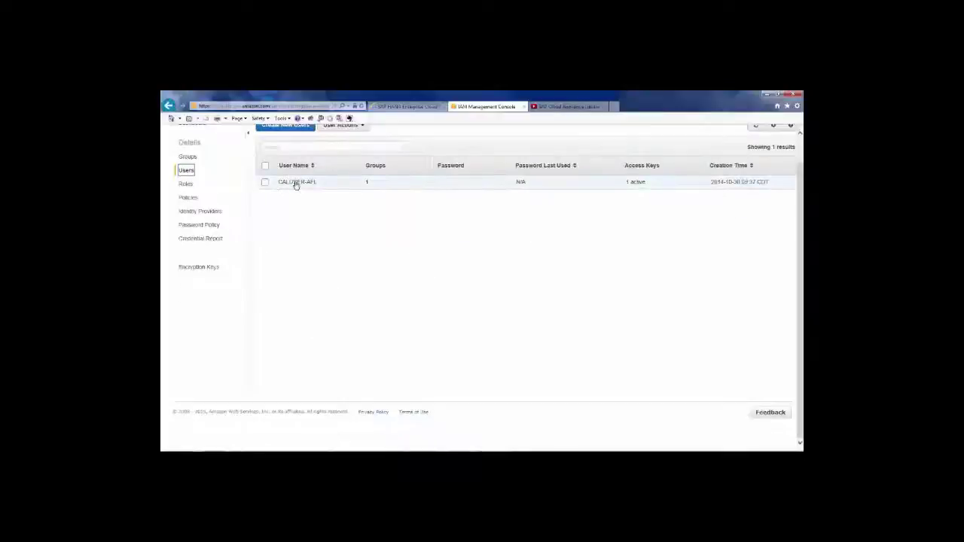
click(295, 182)
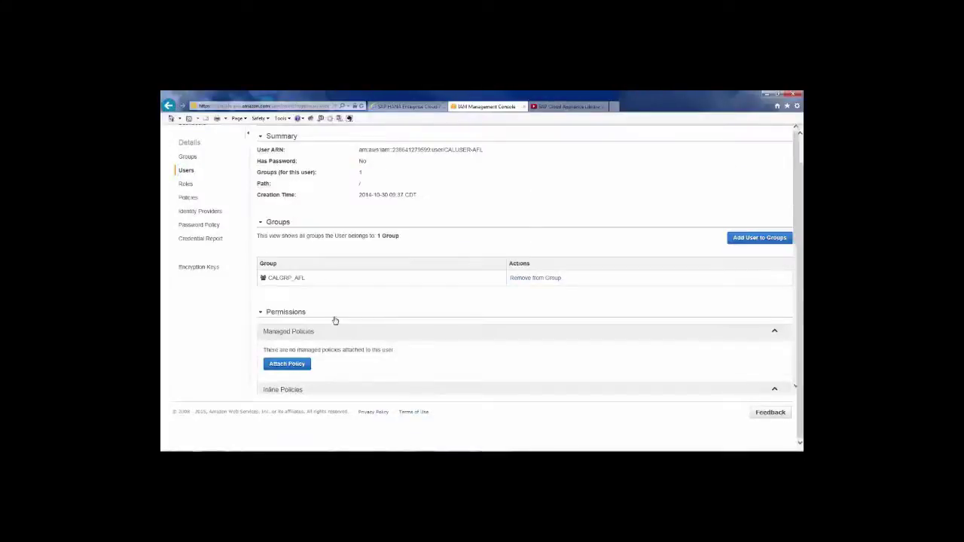
scroll(334, 319, down, 3)
scroll(335, 317, down, 2)
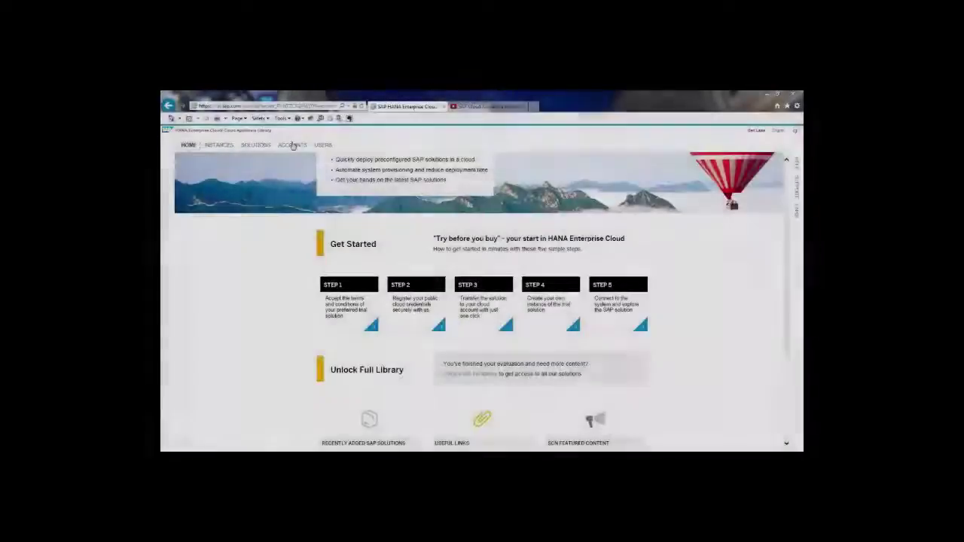
- In SAP Cloud Appliance Library, review the registered cloud accounts and the list of available solutions
click(299, 145)
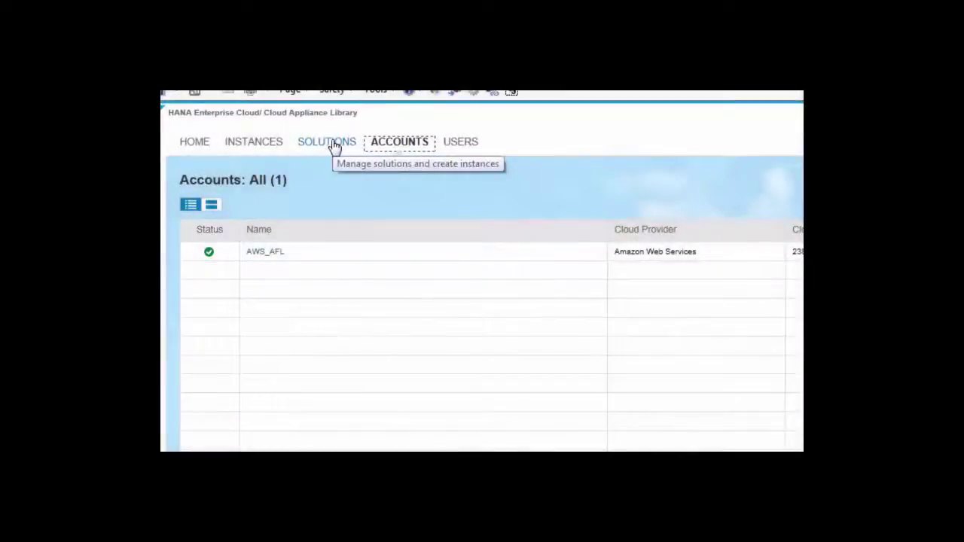
click(334, 145)
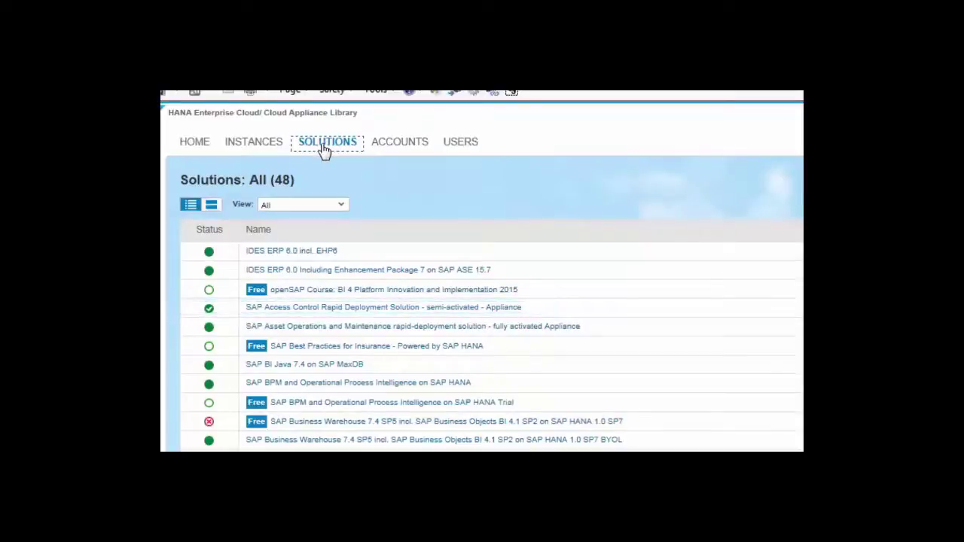
- Activate the instance "Test Instance - GRC Access Control" without an automatic suspend time
click(256, 143)
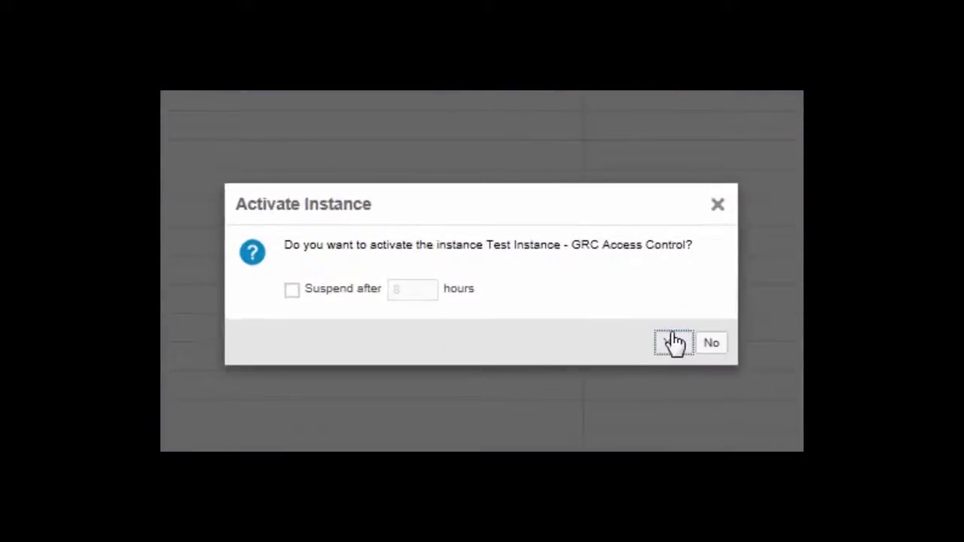
click(674, 343)
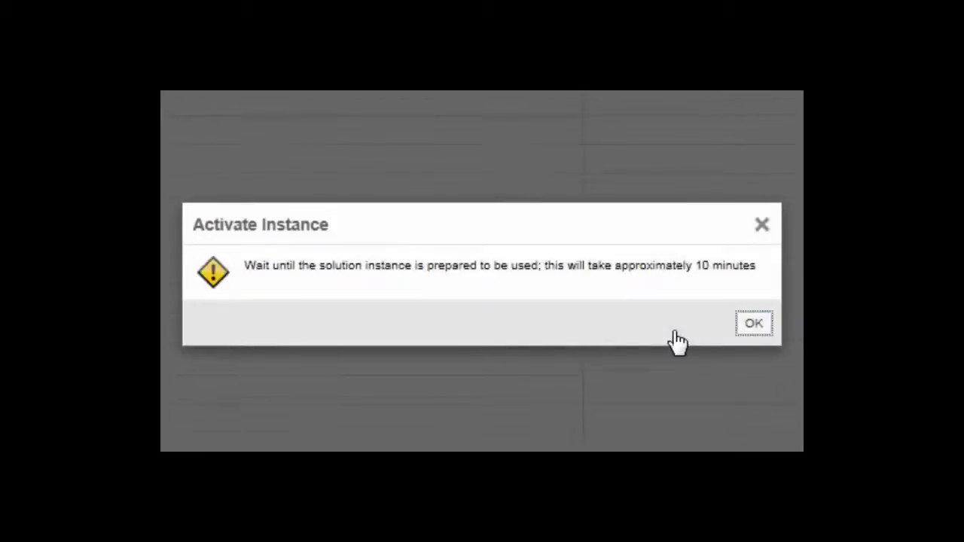
click(754, 324)
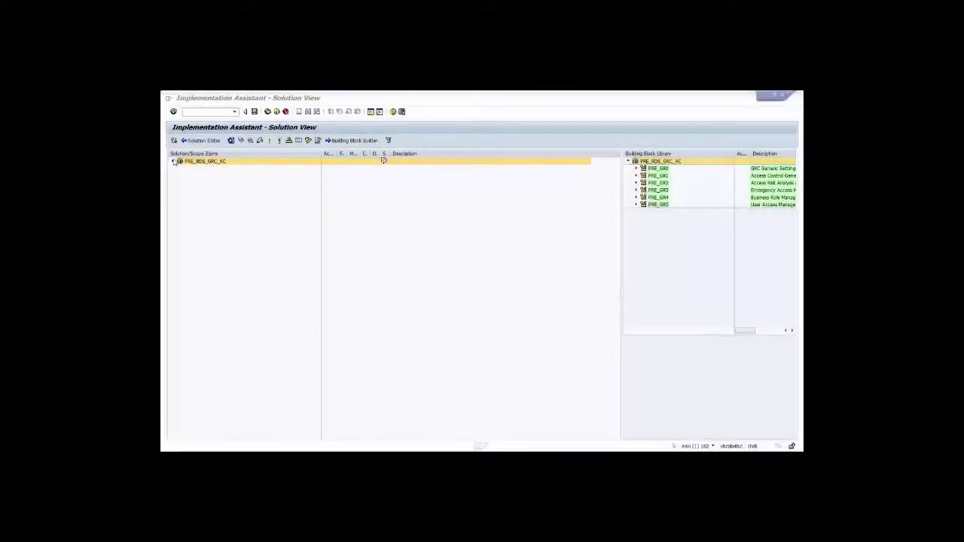
- In the SAP Implementation Assistant, expand PRE_RDS_GRC_AC and examine the PRE_GR0 and PRE_GR1 building blocks under Access Risk Management
click(171, 162)
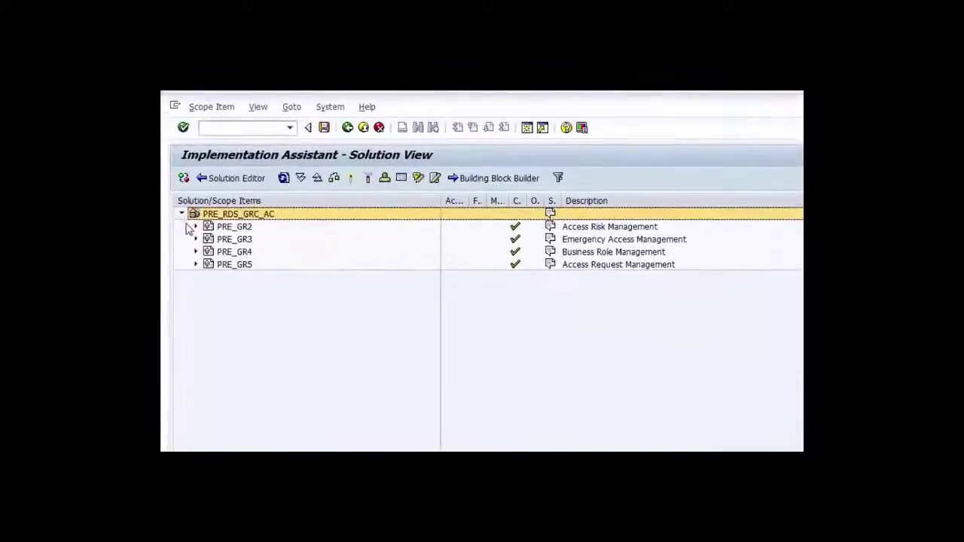
click(196, 227)
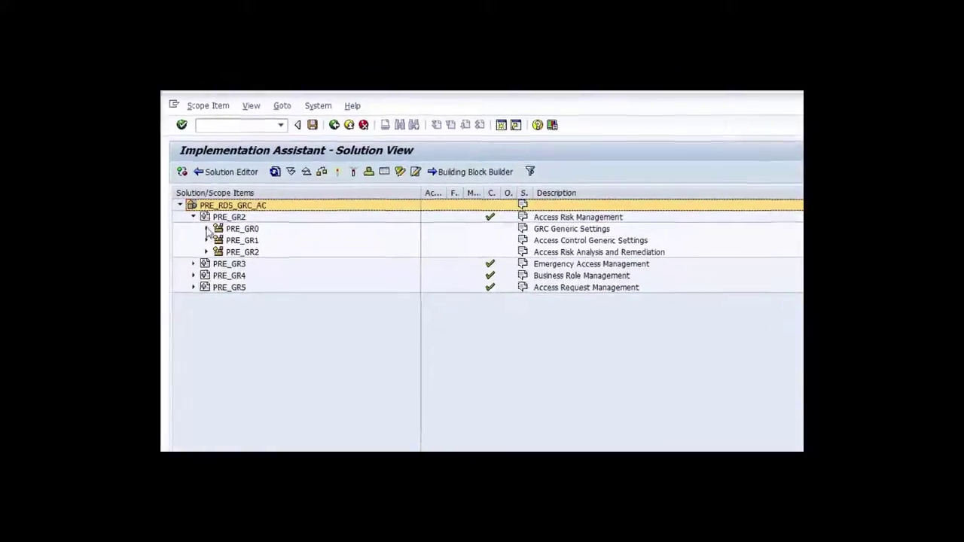
click(208, 239)
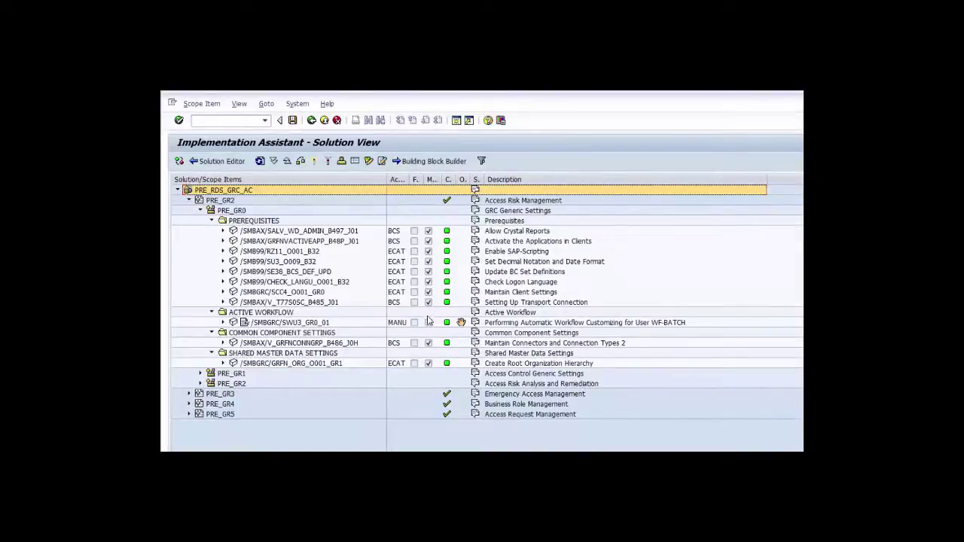
click(201, 373)
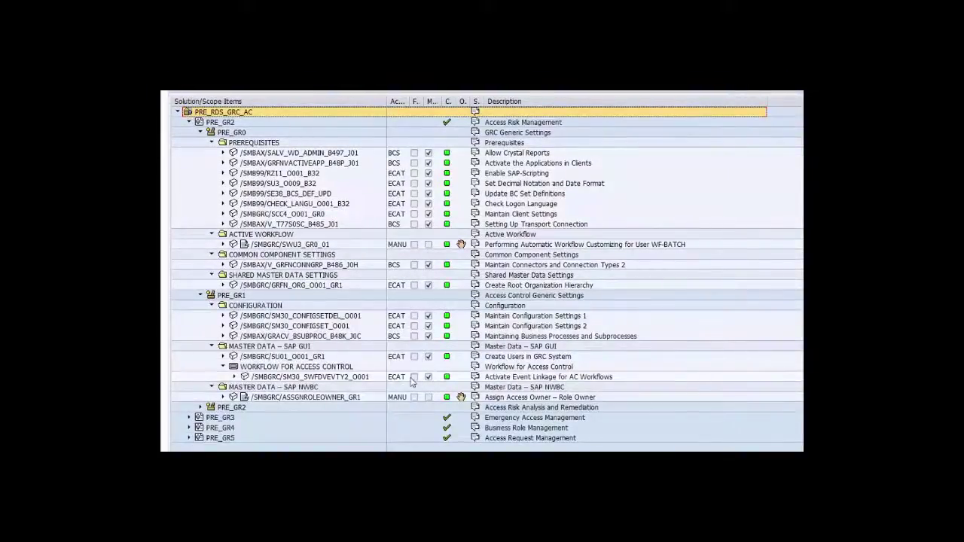
- Examine only the Access Risk Analysis and Remediation activities, and collapse the whole Access Risk Management scope item
click(199, 133)
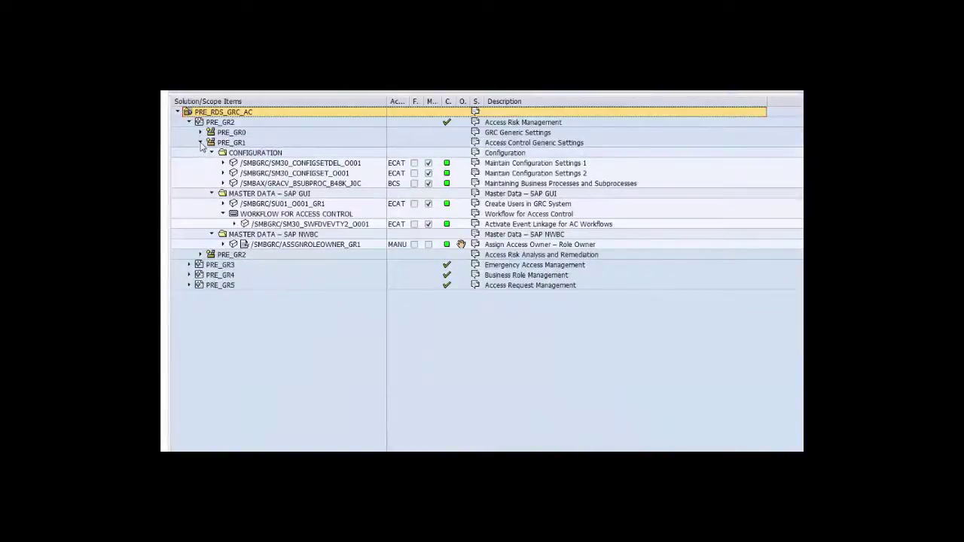
click(200, 143)
click(200, 153)
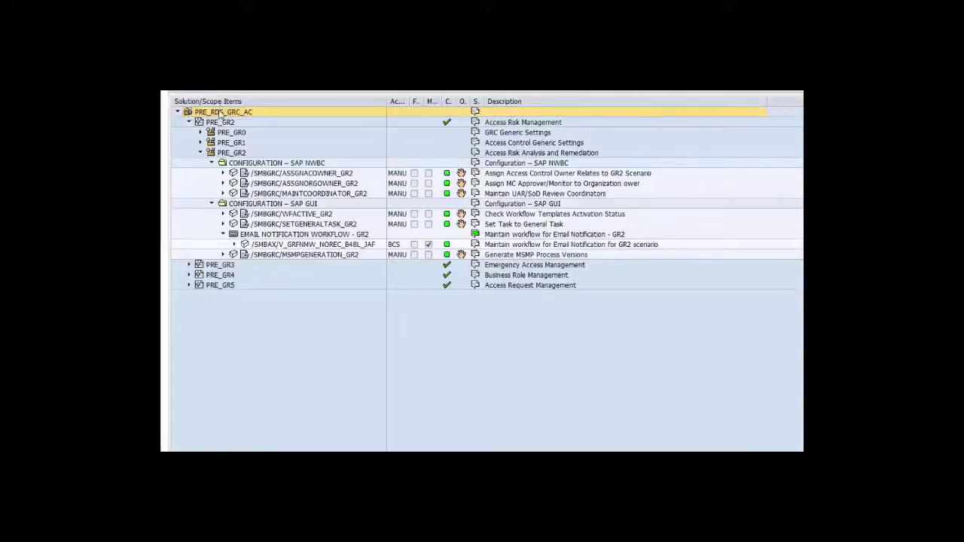
click(201, 153)
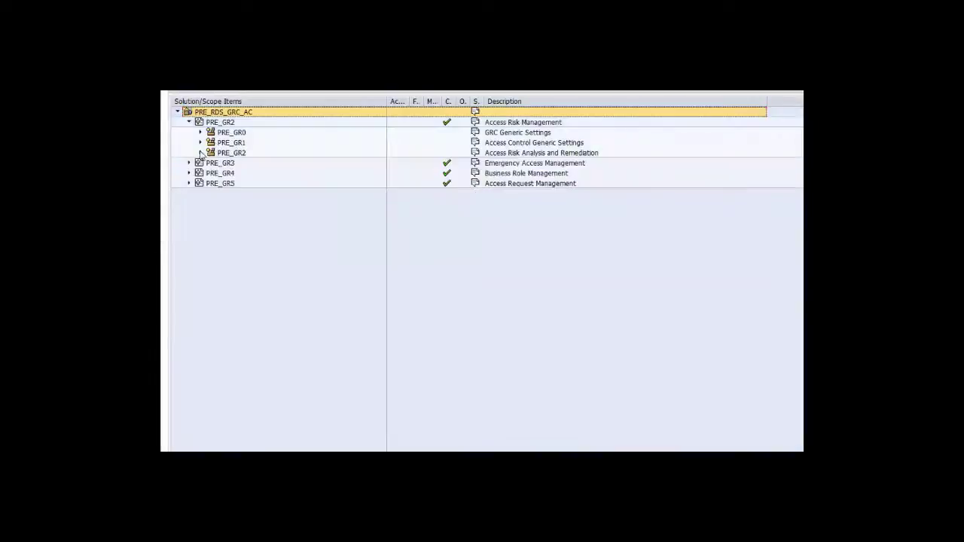
click(189, 122)
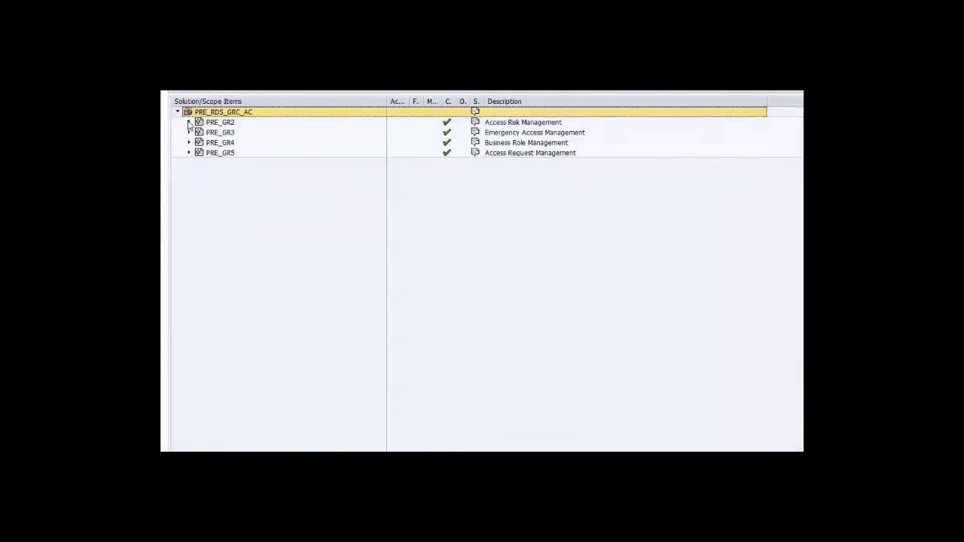
- Examine the Emergency Access Management building blocks under PRE_GR3, including its MSMP workflow and audit review activities, and collapse the scope item
click(189, 133)
click(226, 143)
ctrl+click(230, 153)
click(231, 163)
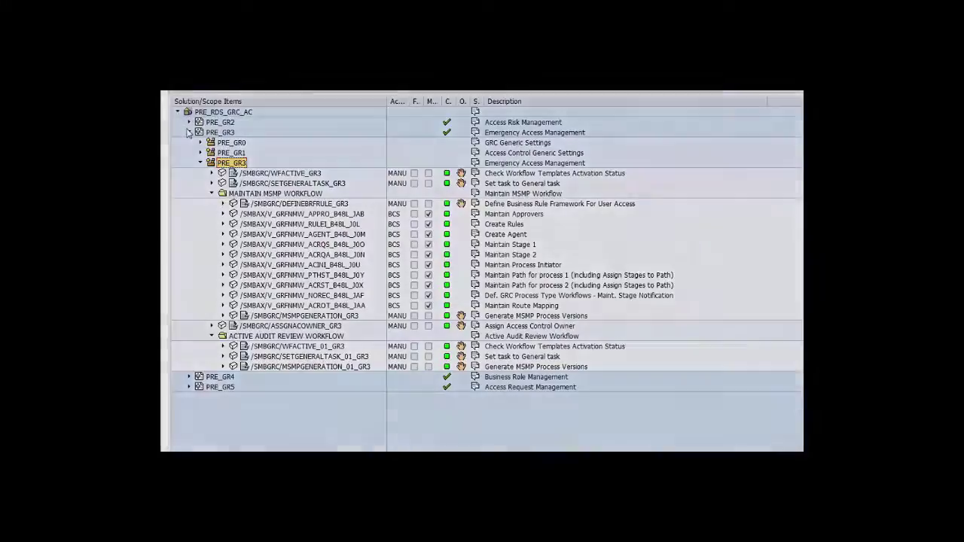
click(189, 133)
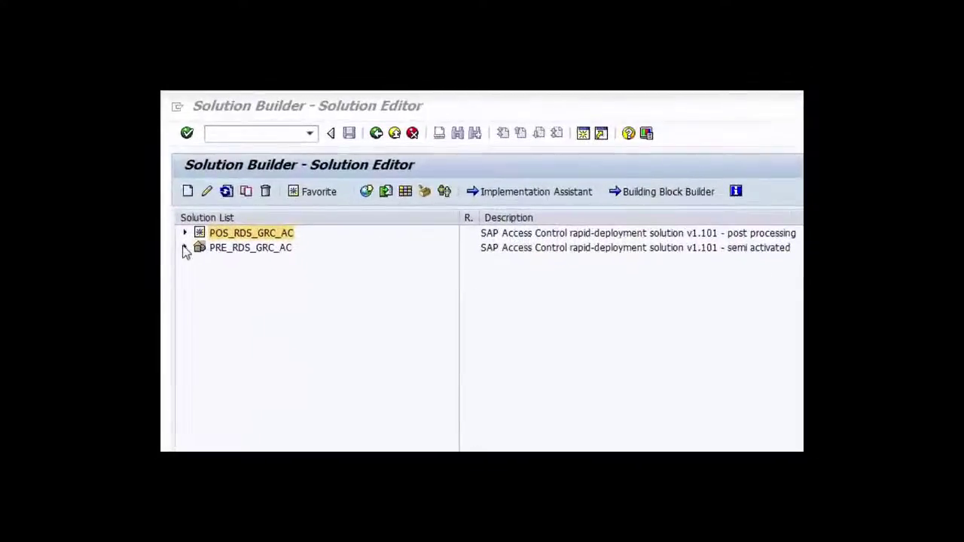
- In the Solution Editor, expand both solutions, open POS_RDS_GRC_AC in the Implementation Assistant and list its scope items
click(185, 249)
click(186, 234)
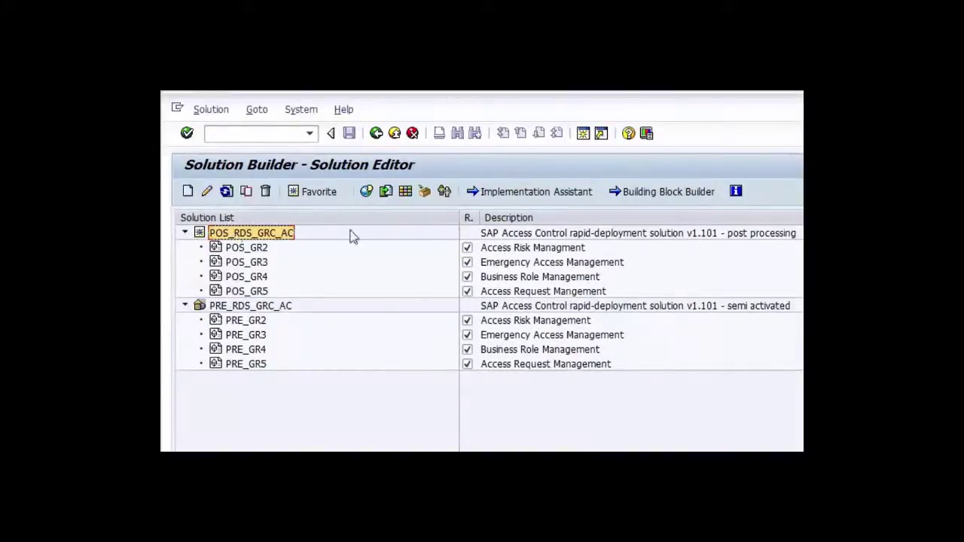
click(506, 190)
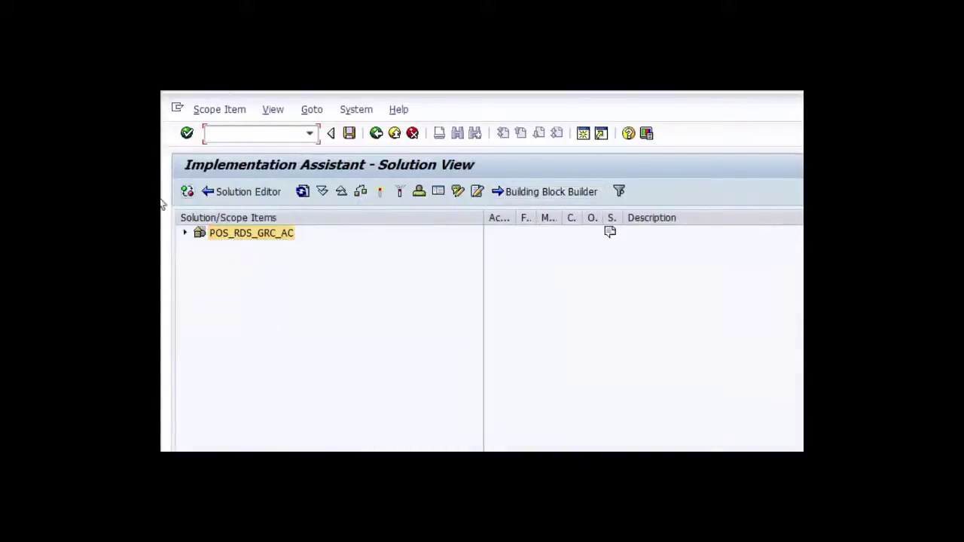
click(185, 233)
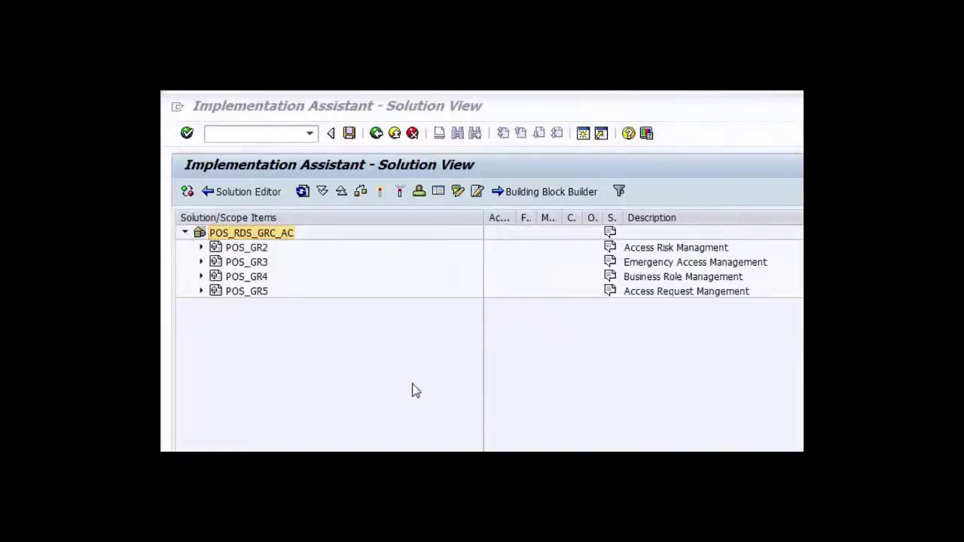
- Examine the POS_GR0 and POS_GR1 post-processing activities under the POS_GR2 Access Risk Management scope item
click(202, 247)
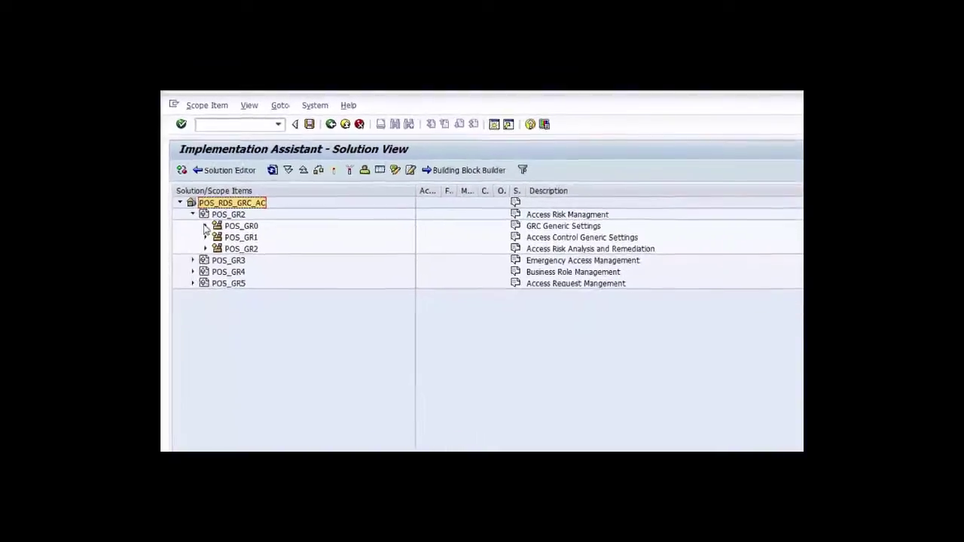
click(214, 256)
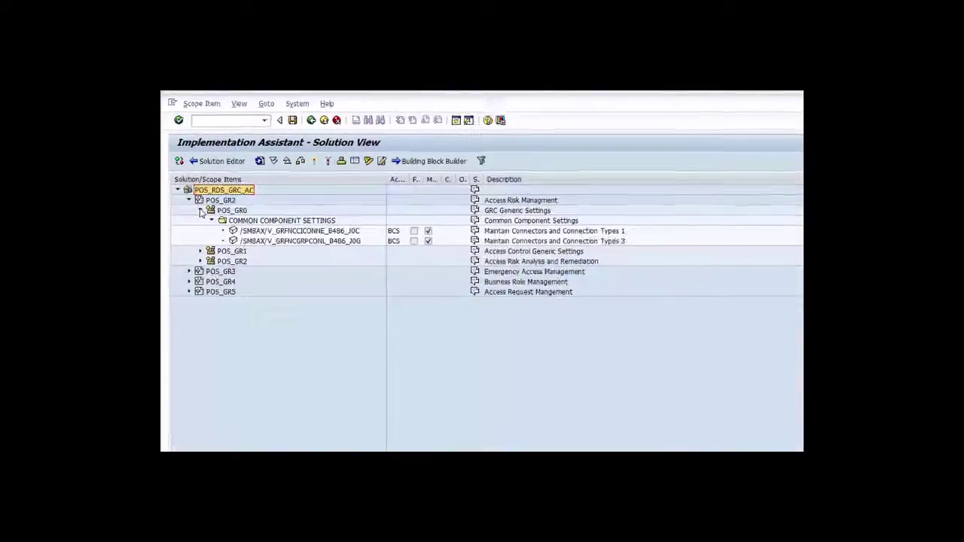
click(201, 251)
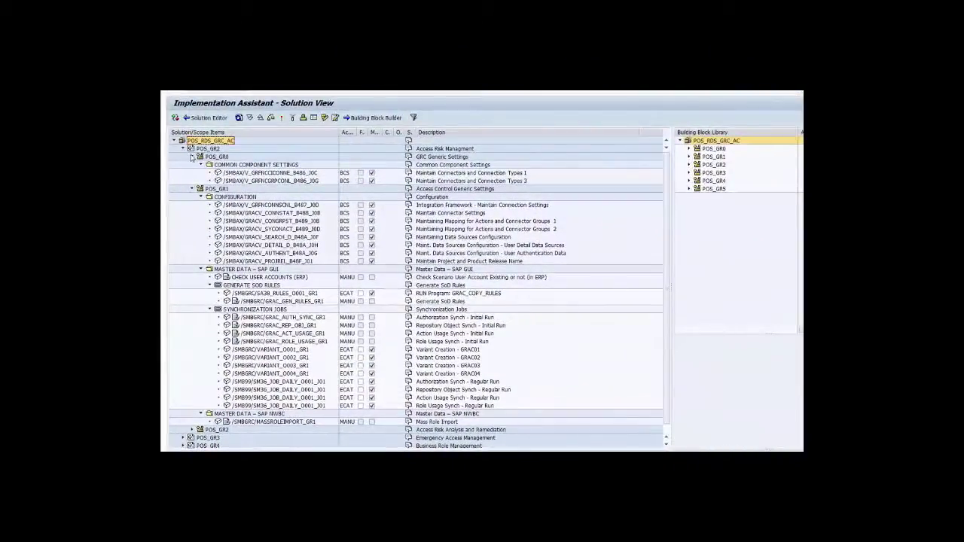
click(192, 156)
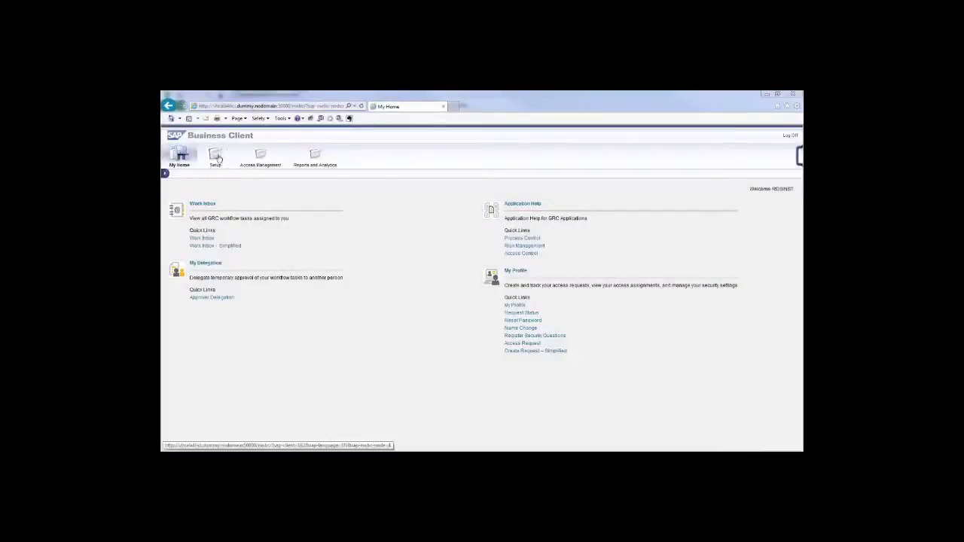
- Switch to SAP Business Client, open the rule sets under Access Rule Maintenance in Setup and select the GLOBAL rule set
click(216, 155)
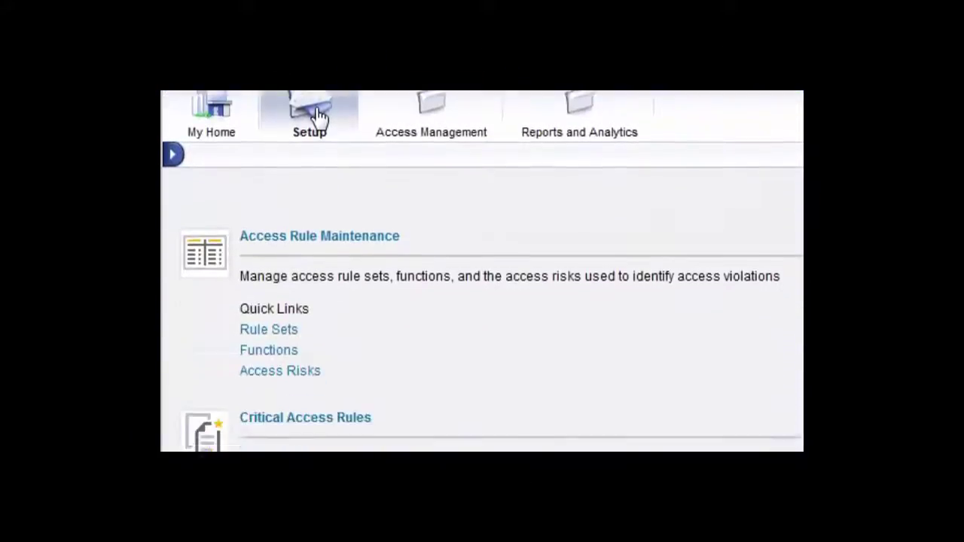
click(289, 228)
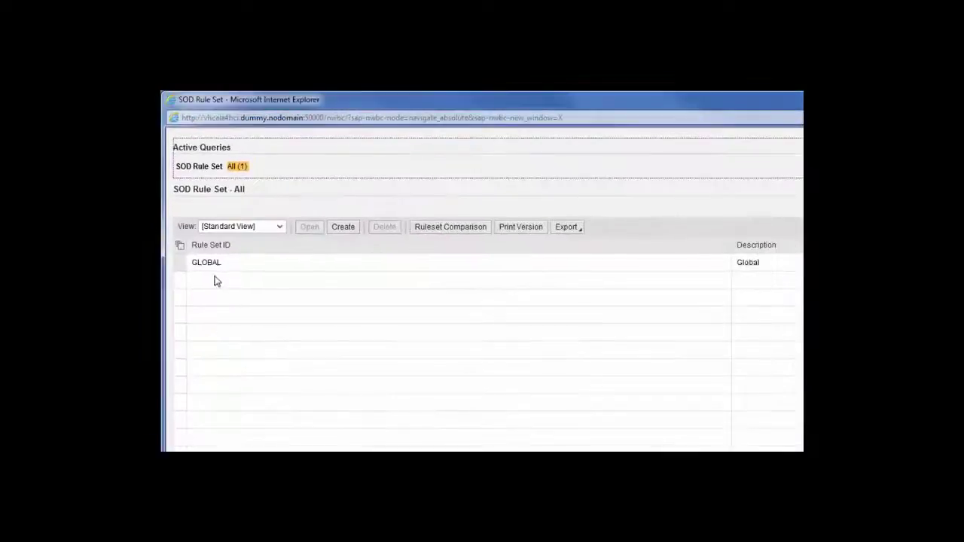
click(180, 263)
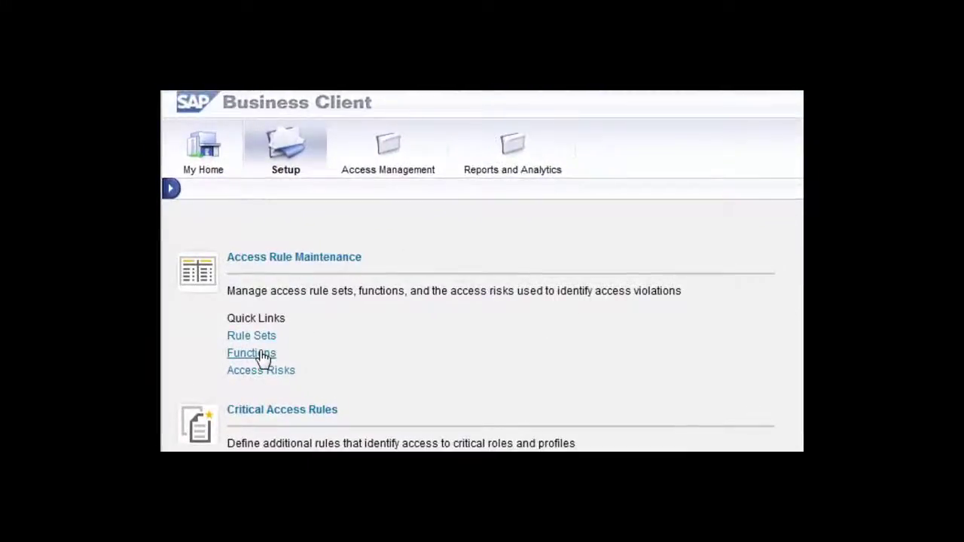
- Review the predefined SOD functions, starting with AO01 to AO03, and the list of predefined access risks
click(261, 354)
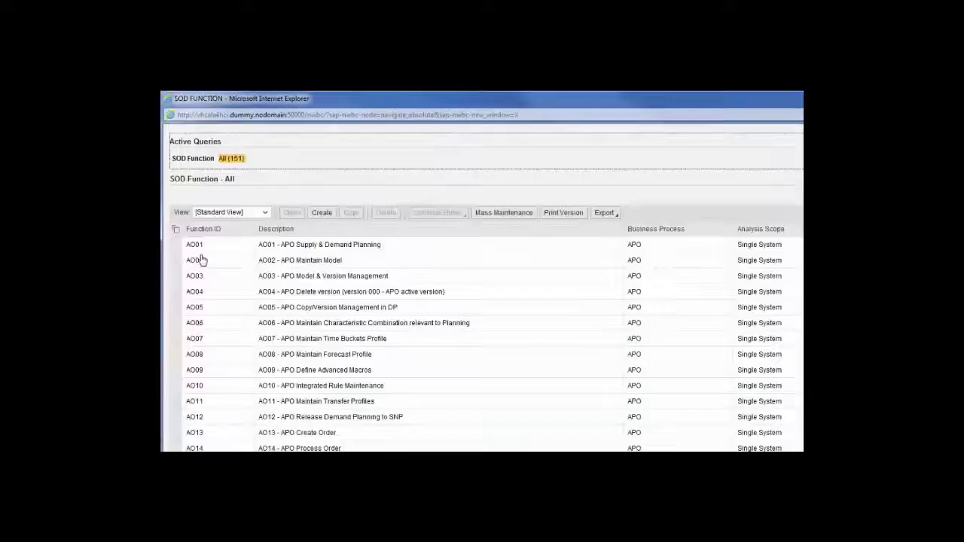
click(340, 251)
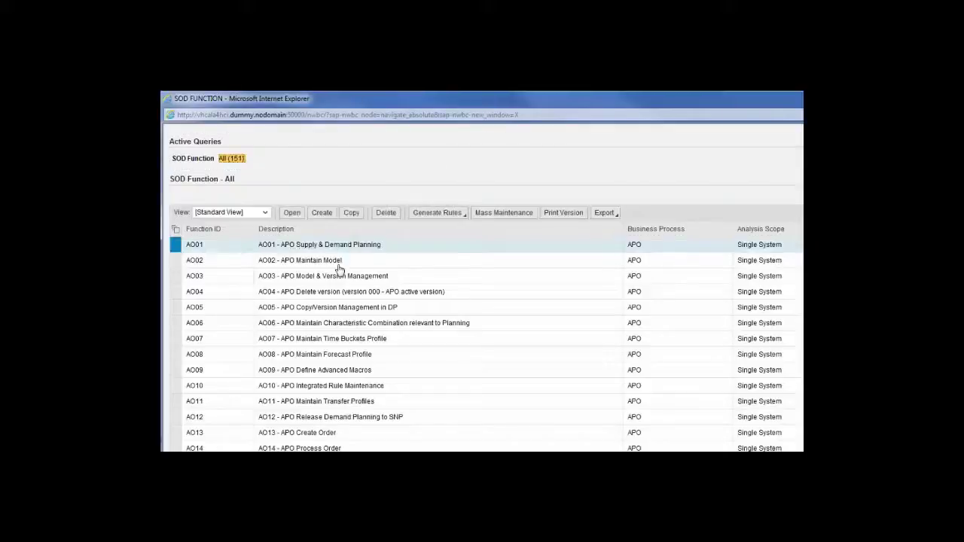
click(338, 265)
click(337, 278)
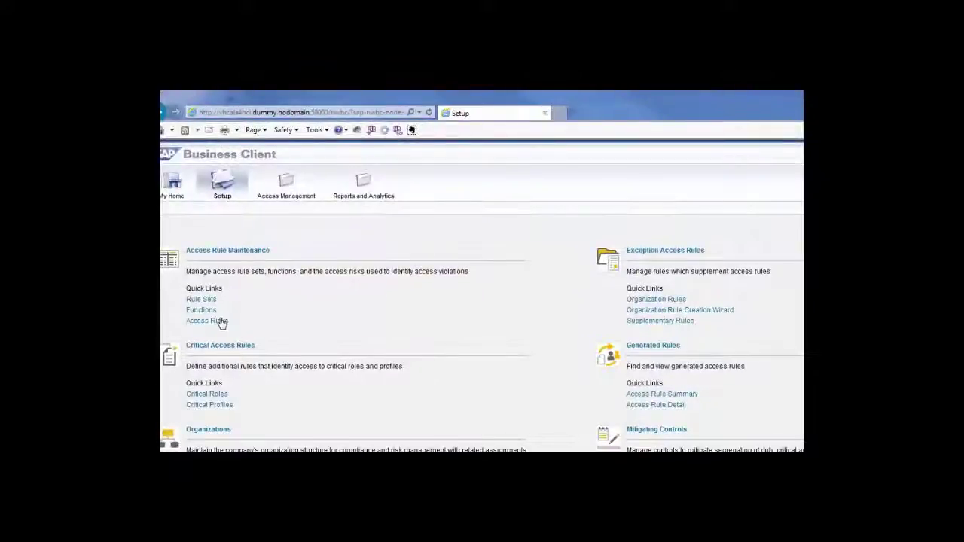
click(206, 321)
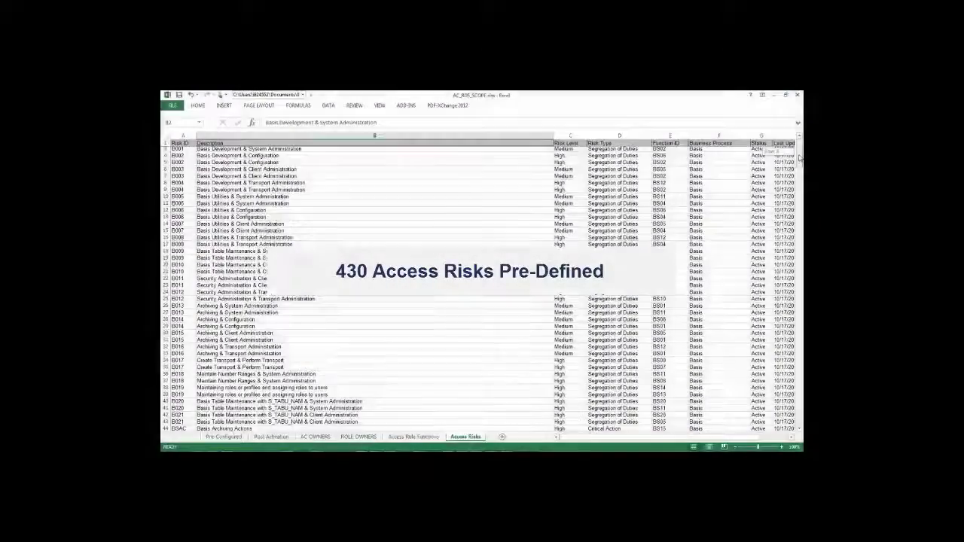
drag(800, 148, 800, 205)
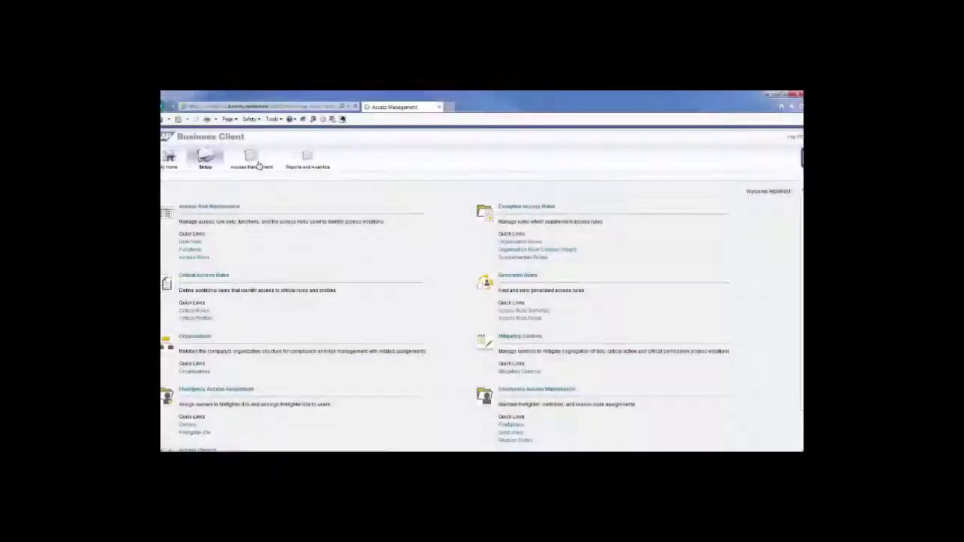
- Review Access Management and Reports and Analytics, and examine the risk library dashboard with its group rule level set to Access Risk
click(256, 161)
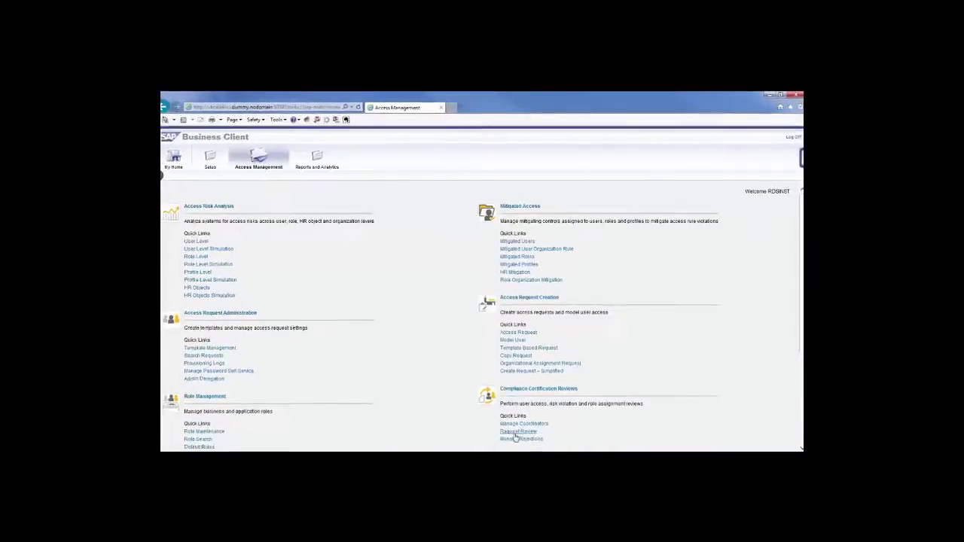
click(313, 159)
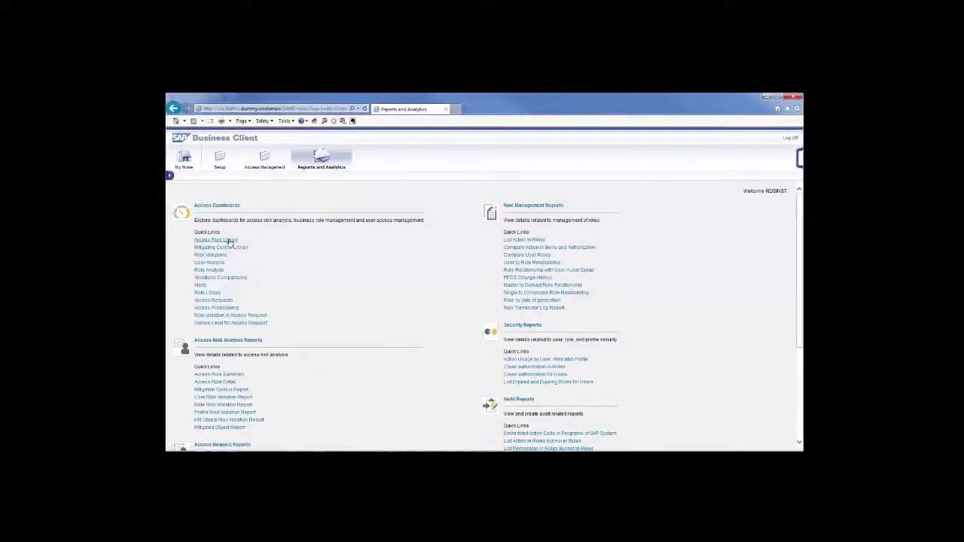
click(218, 240)
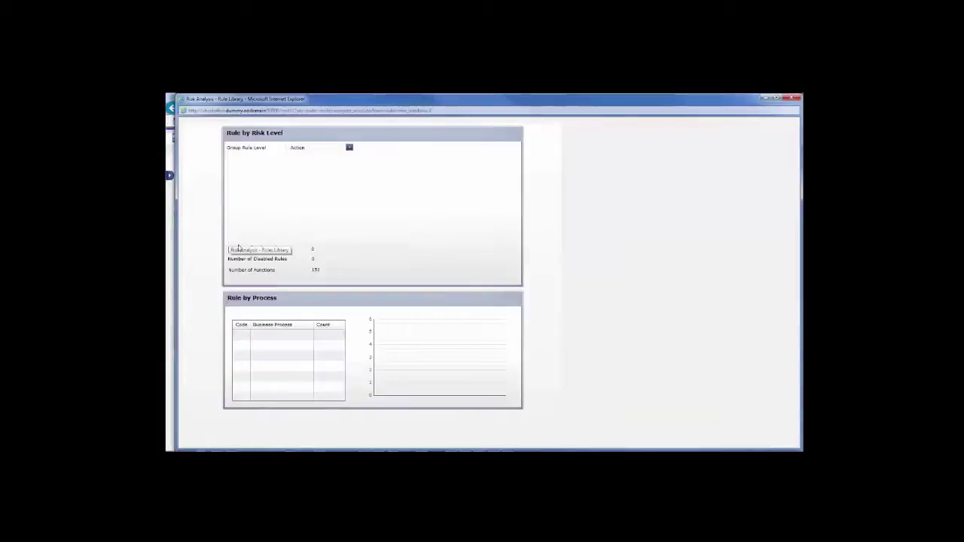
click(349, 147)
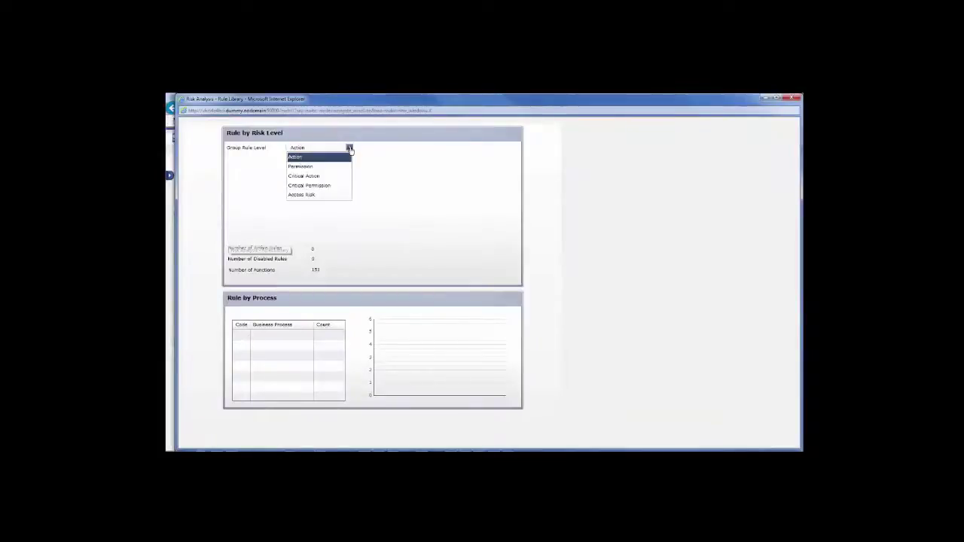
click(314, 195)
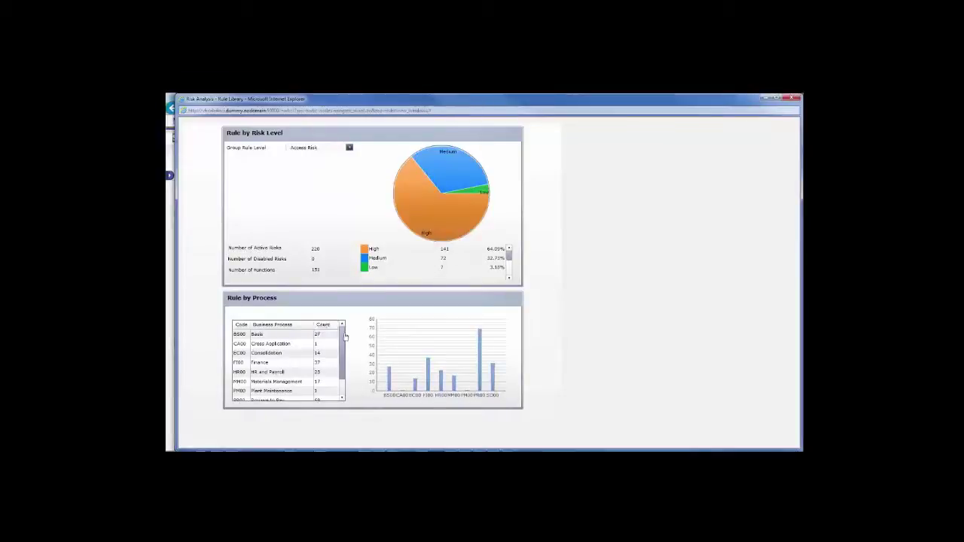
mouse_move(345, 337)
mouse_down()
mouse_move(344, 355)
mouse_move(345, 334)
mouse_up()
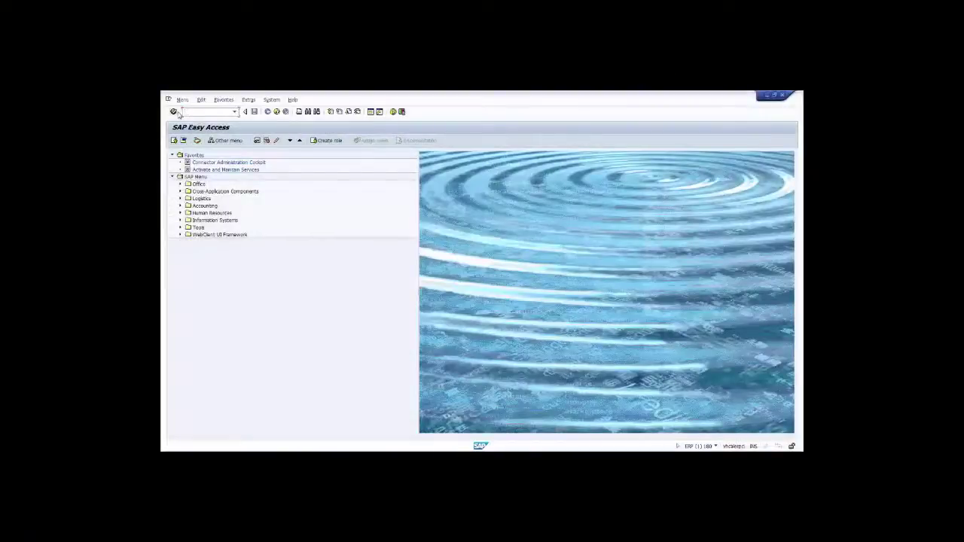
- From SAP Easy Access, start the NWBC transaction and review the Setup work center in SAP Business Client
text(NWBC)
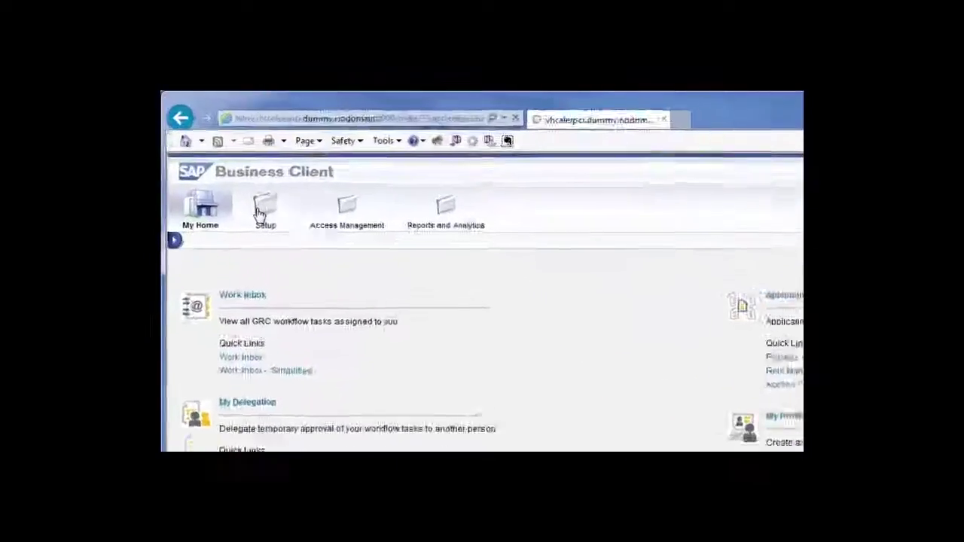
click(275, 234)
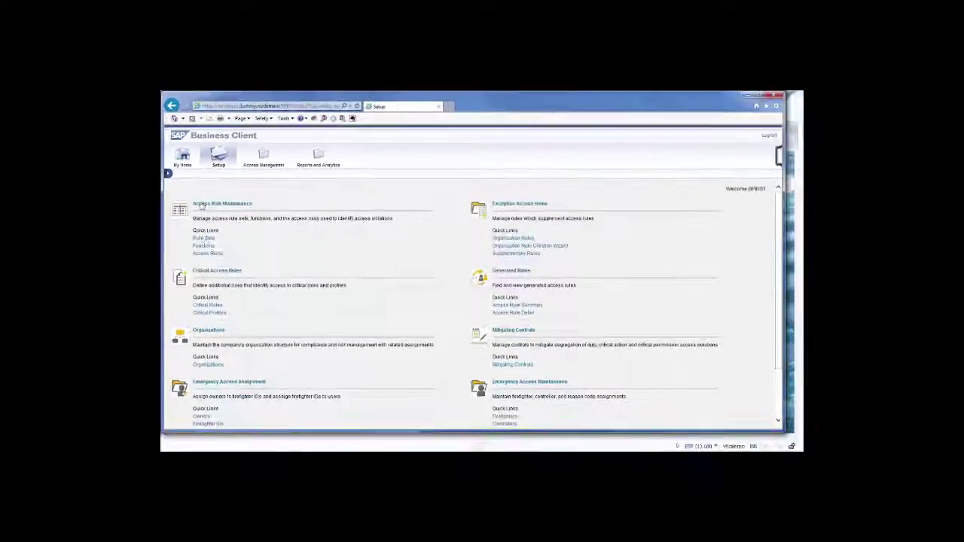
scroll(202, 373, down, 2)
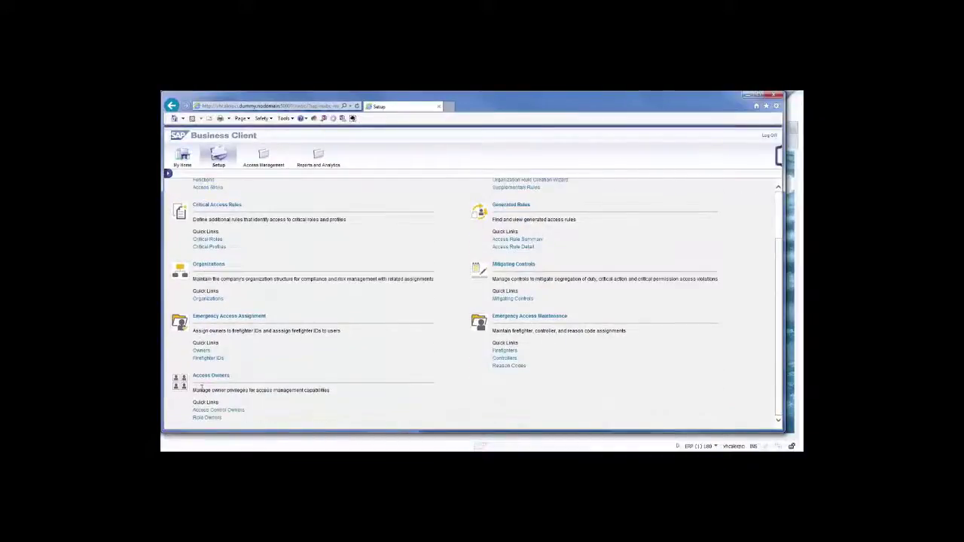
scroll(511, 364, up, 2)
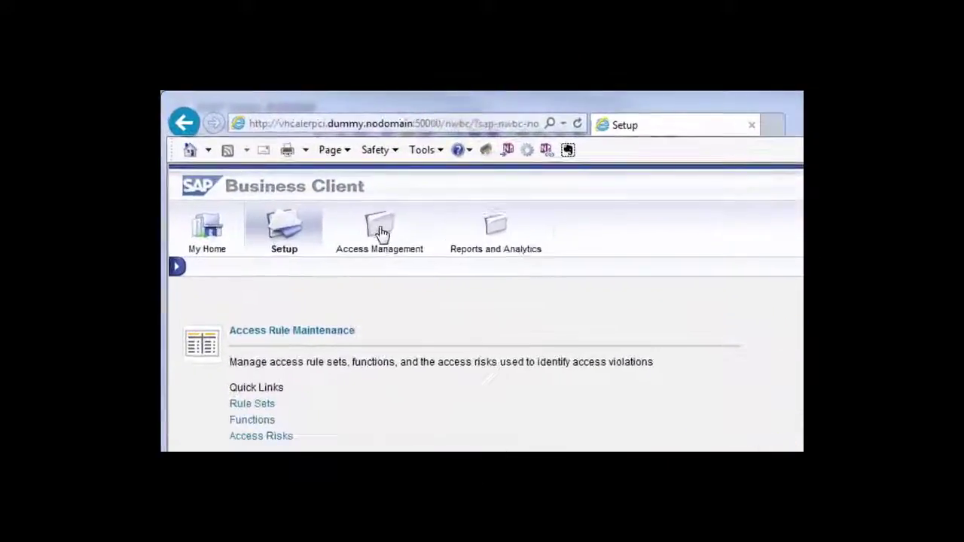
- Run a user-level access risk analysis in the foreground for users RDS* with the Global rule set, and show the results at Permission Level
click(382, 233)
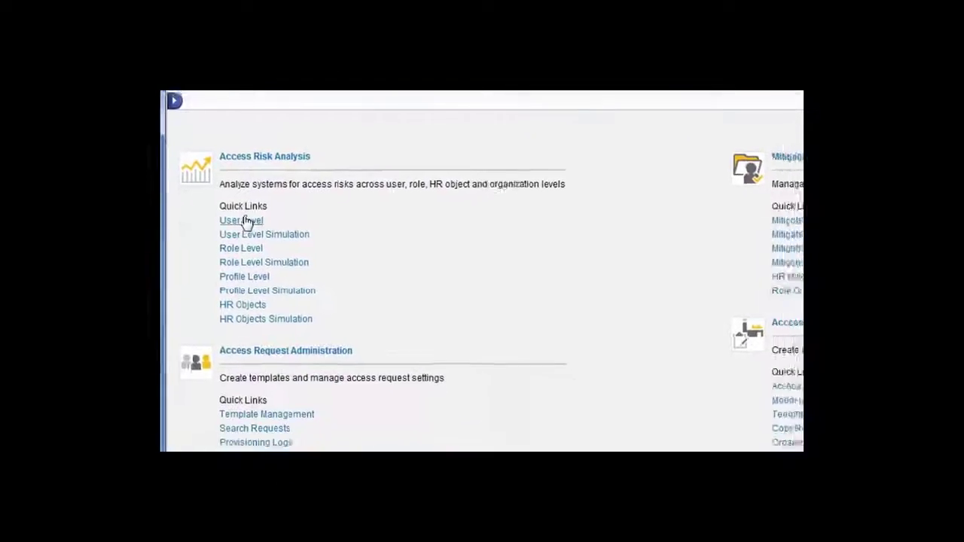
click(247, 220)
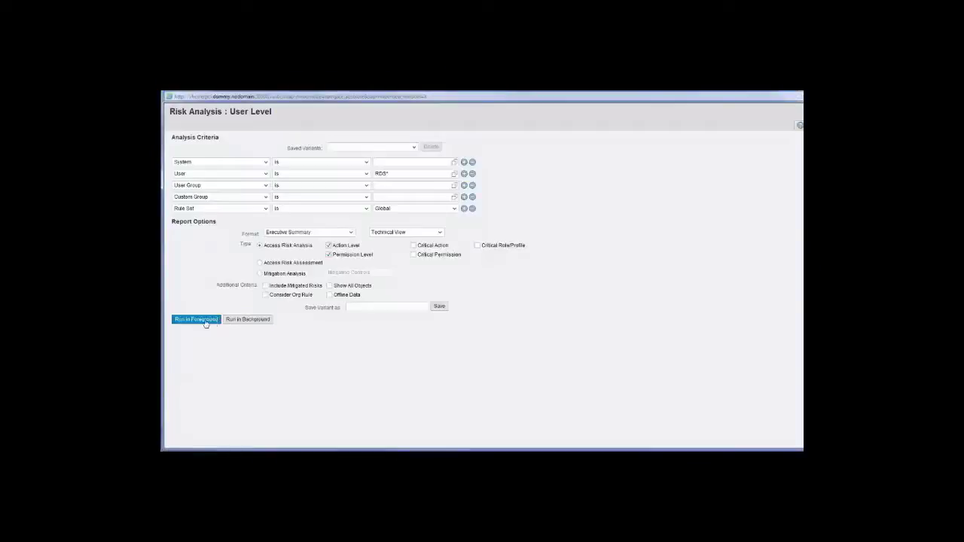
click(197, 319)
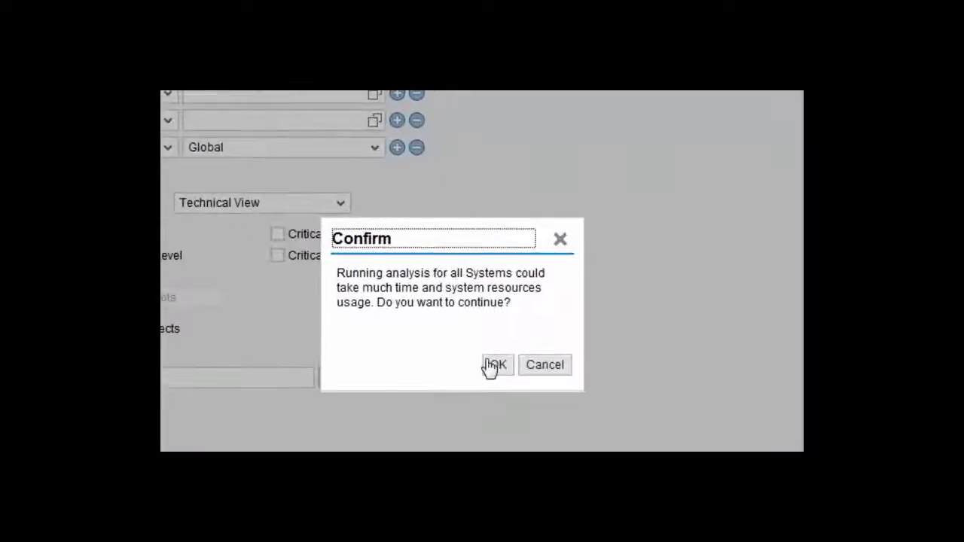
click(491, 366)
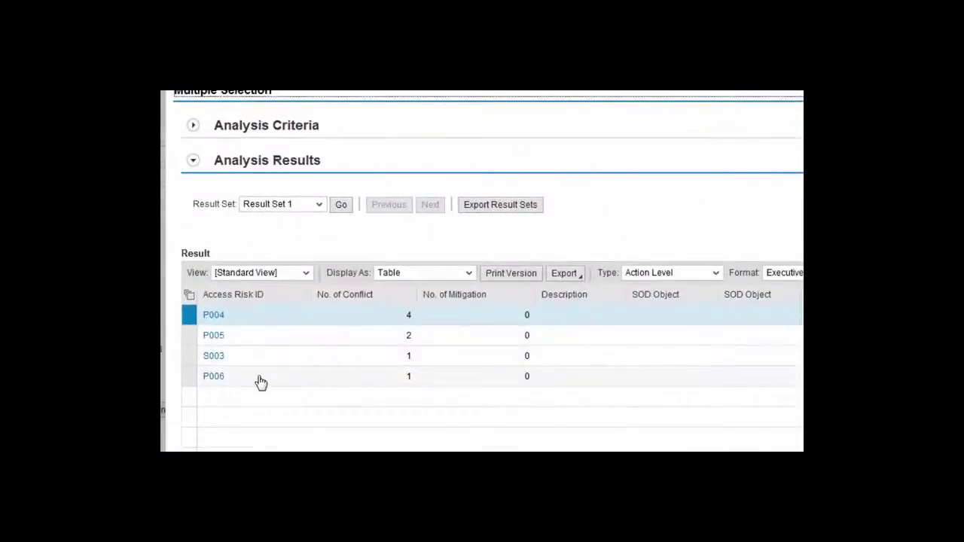
click(714, 274)
click(682, 306)
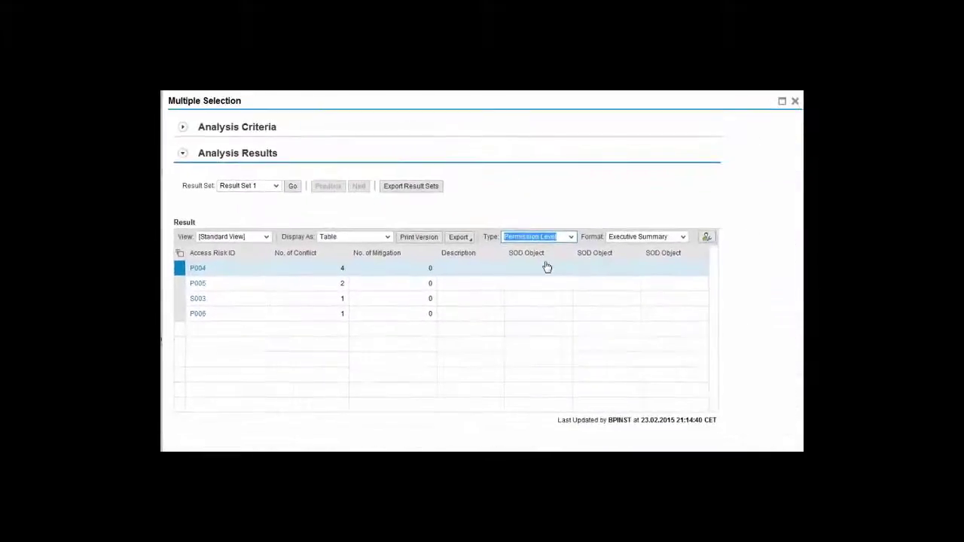
- Open access risk P004 from the results, read its full description and open its function PR02 to examine the actions
click(197, 268)
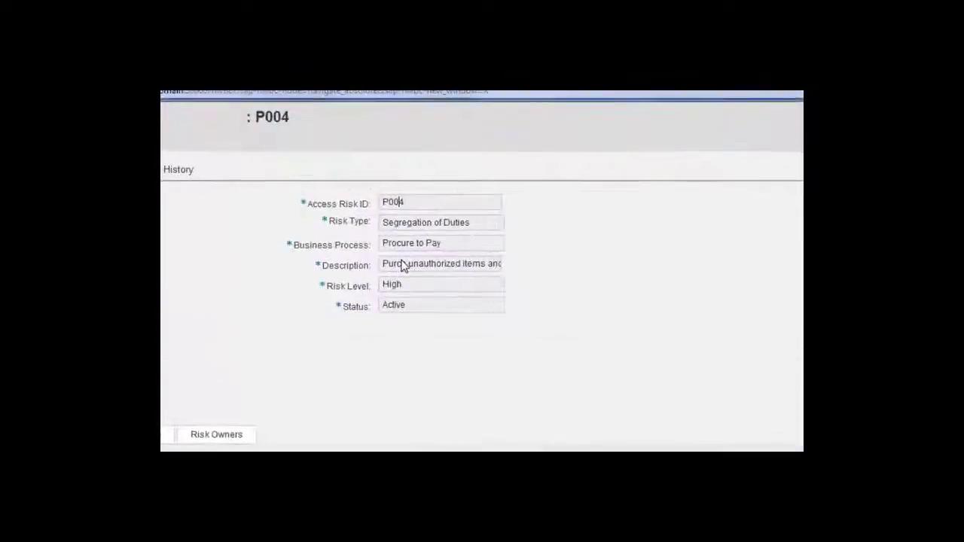
drag(384, 264, 508, 274)
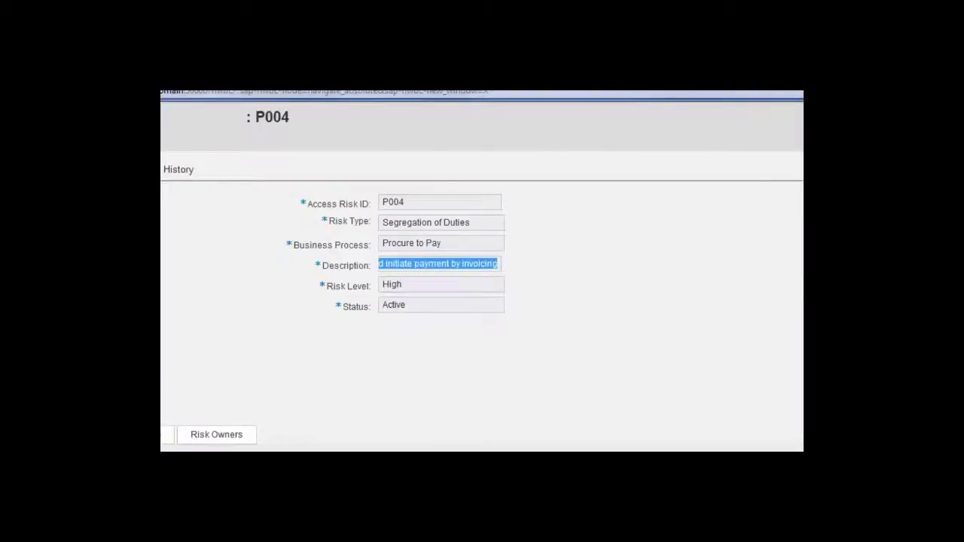
click(193, 343)
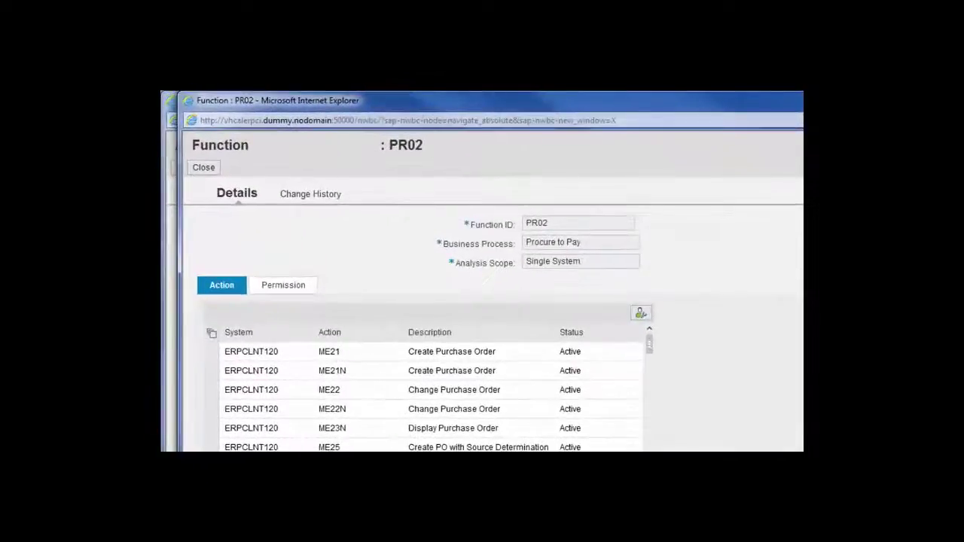
- Examine the permissions of function PR02
click(286, 288)
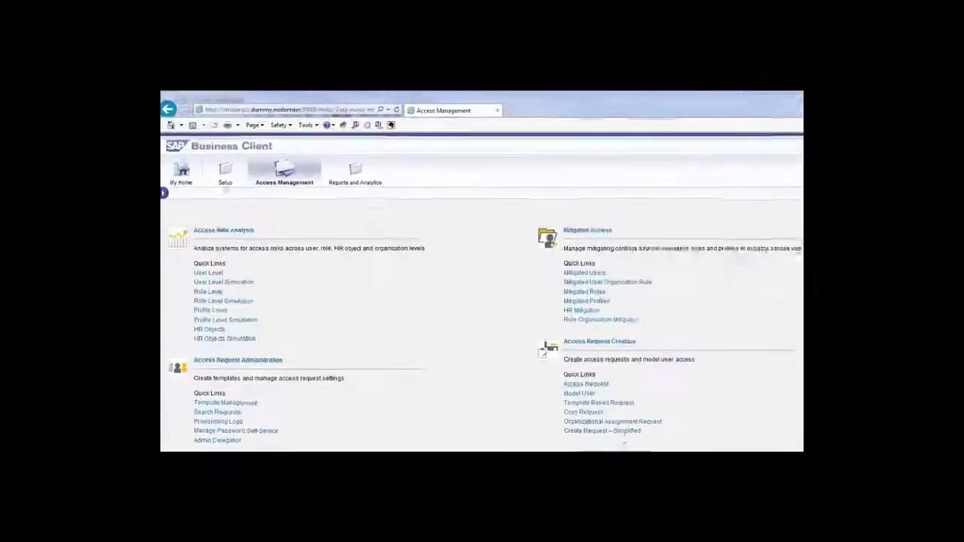
- Drill into the Finance process from the Risk Violations dashboard in Reports and Analytics and export its access risk violations to Microsoft Excel
click(317, 157)
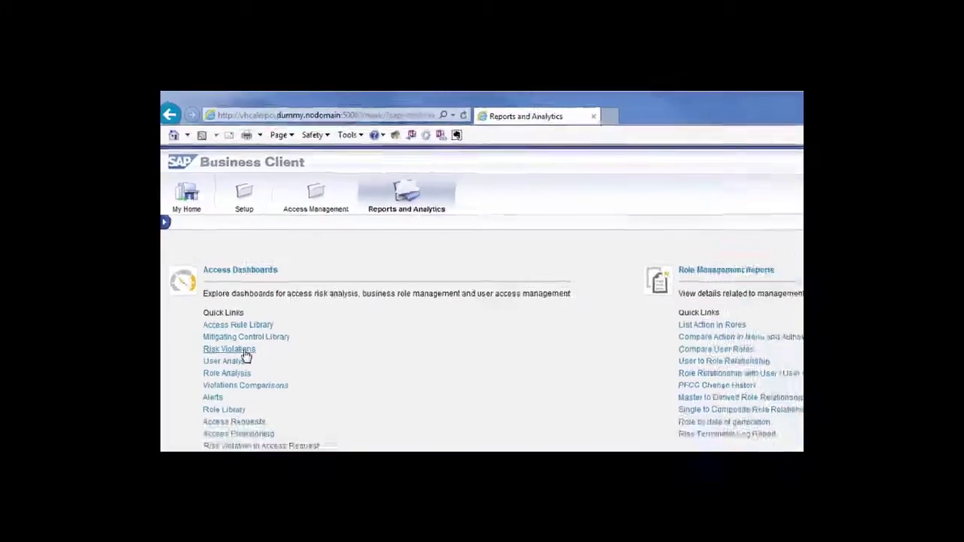
click(245, 360)
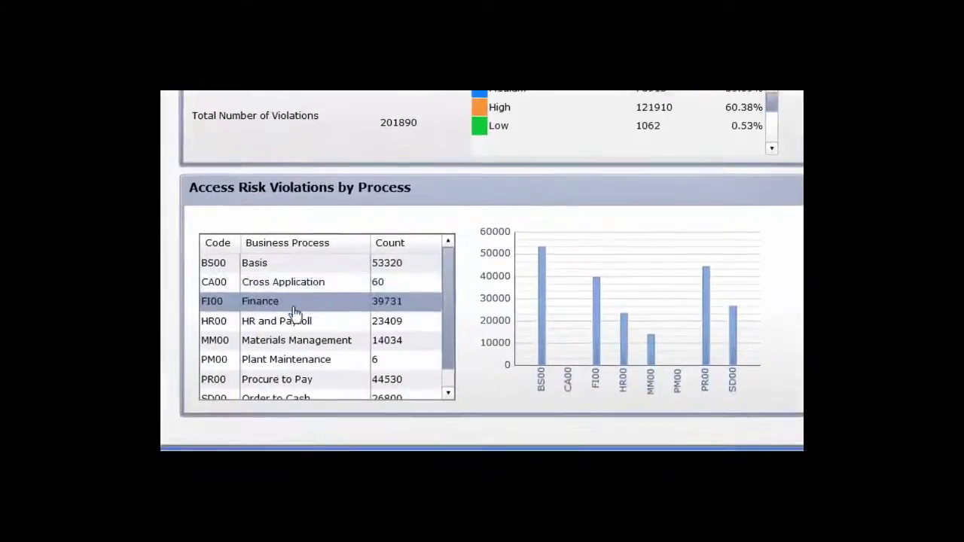
click(262, 303)
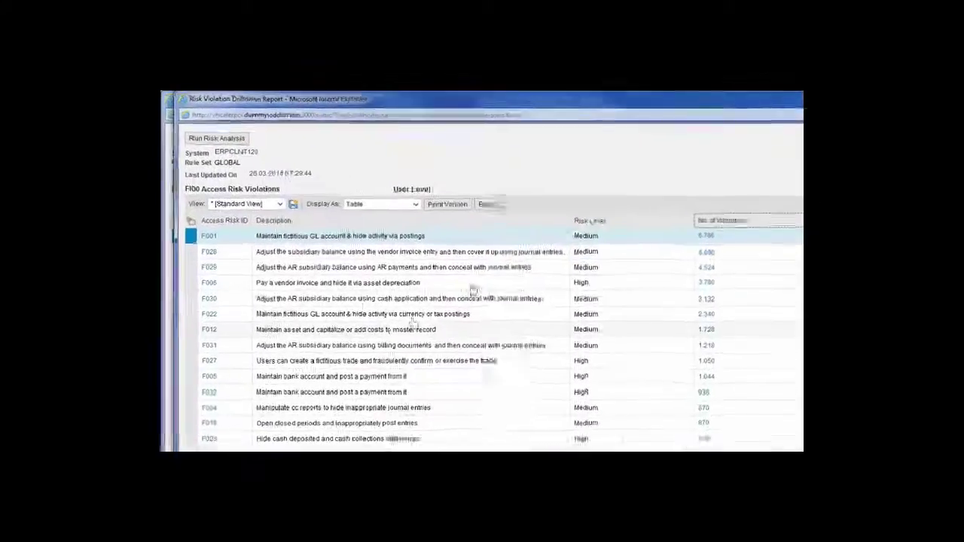
click(578, 236)
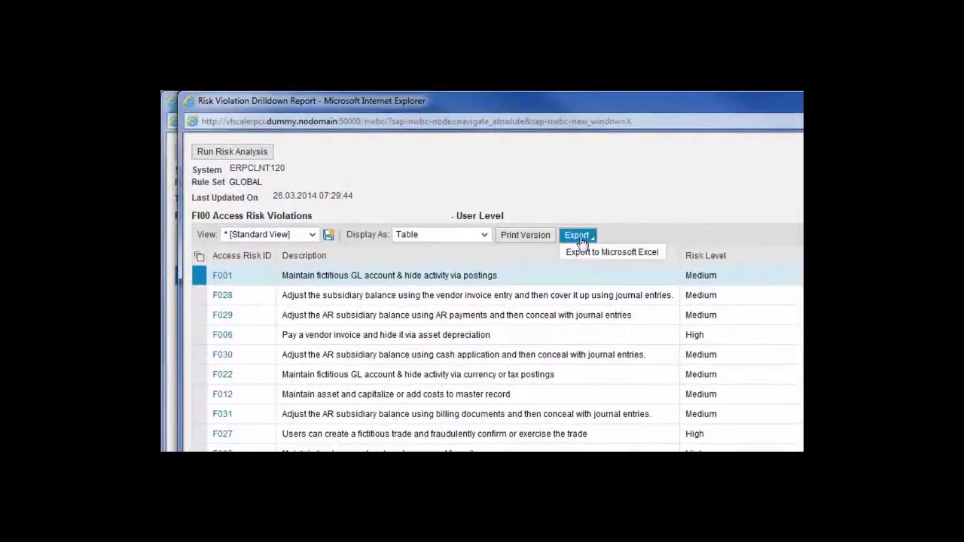
click(611, 252)
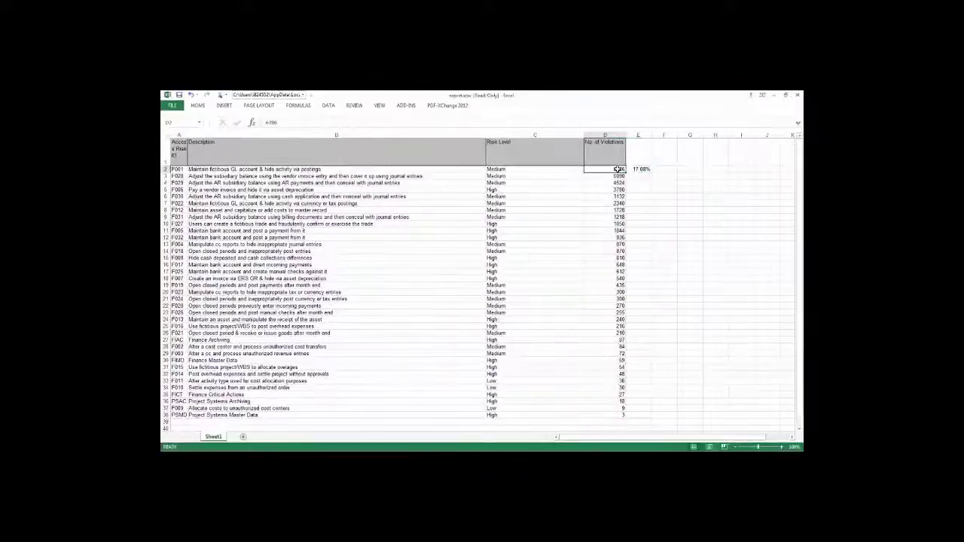
- Fill the cumulative percentage formula in E2 down to E38, and select rows 2 to 10 with the most frequent risks
key(ctrl+Down)
key(Right)
key(ctrl+shift+Up)
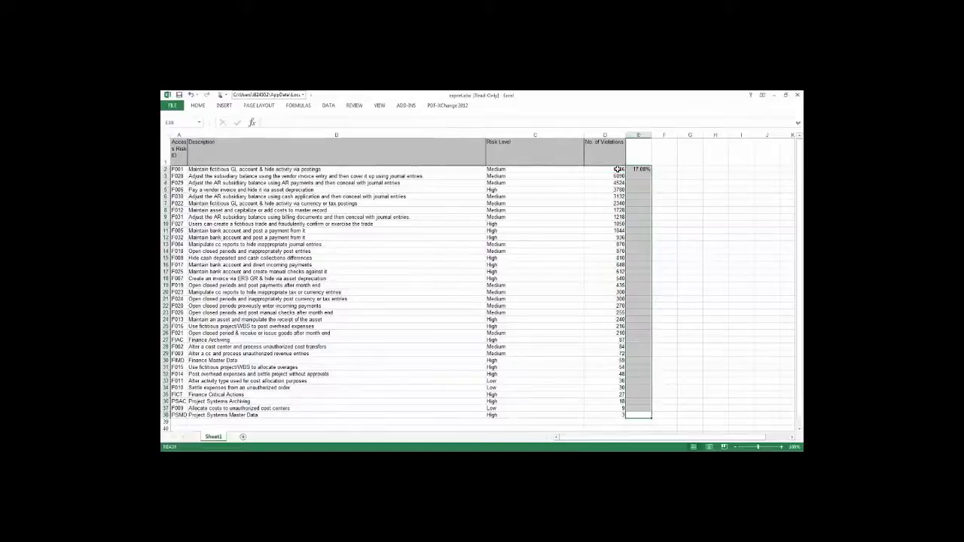
key(ctrl+d)
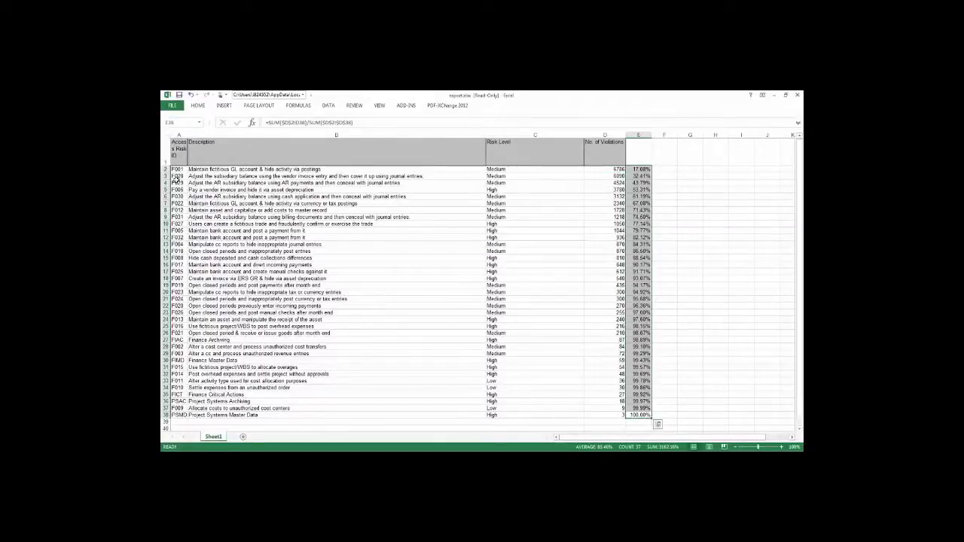
drag(164, 224, 166, 169)
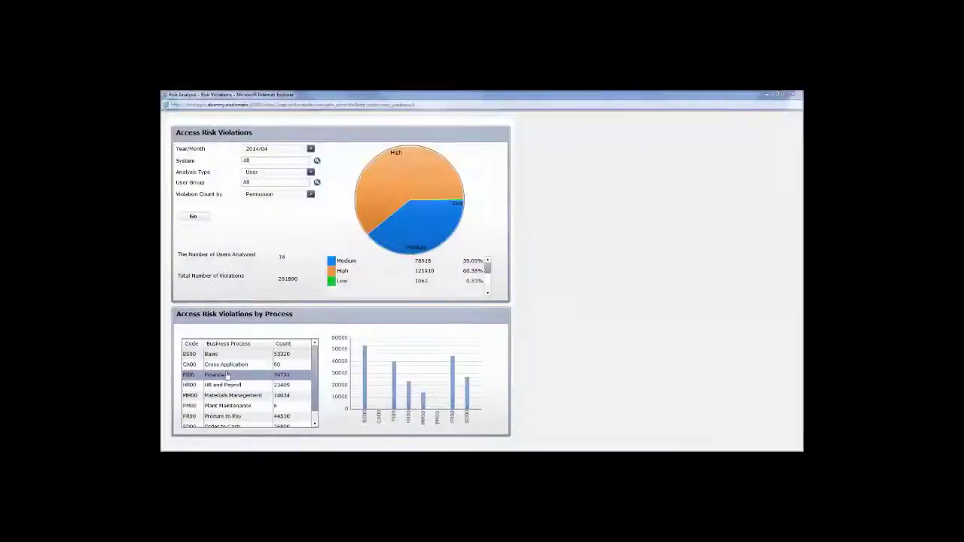
- Return to the Risk Violations dashboard and run an offline risk analysis in the foreground for the Finance violations on ERPCLNT120
click(226, 375)
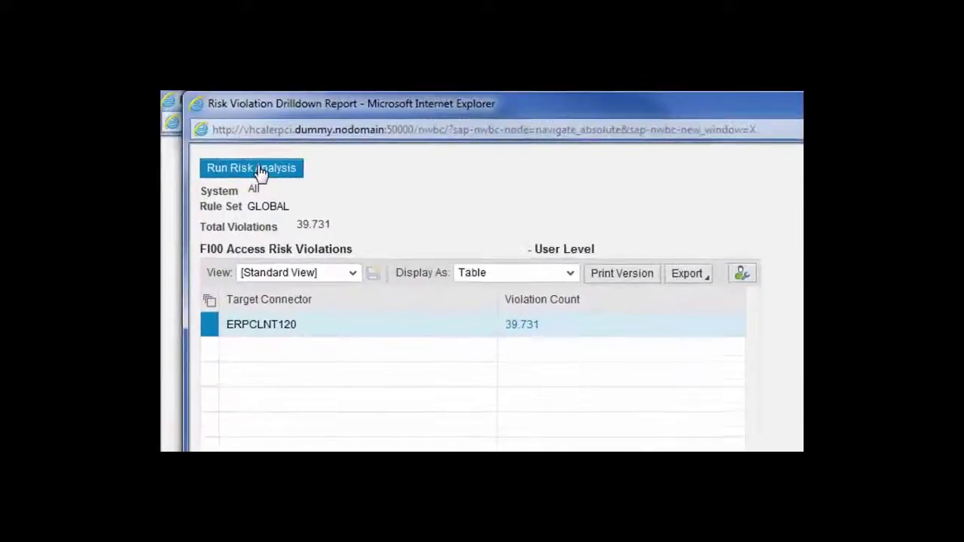
click(259, 168)
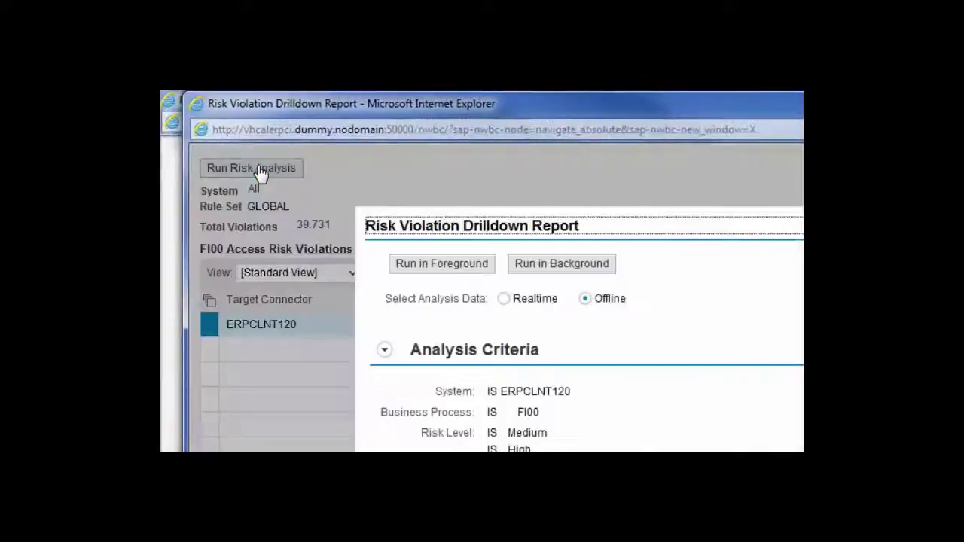
click(421, 268)
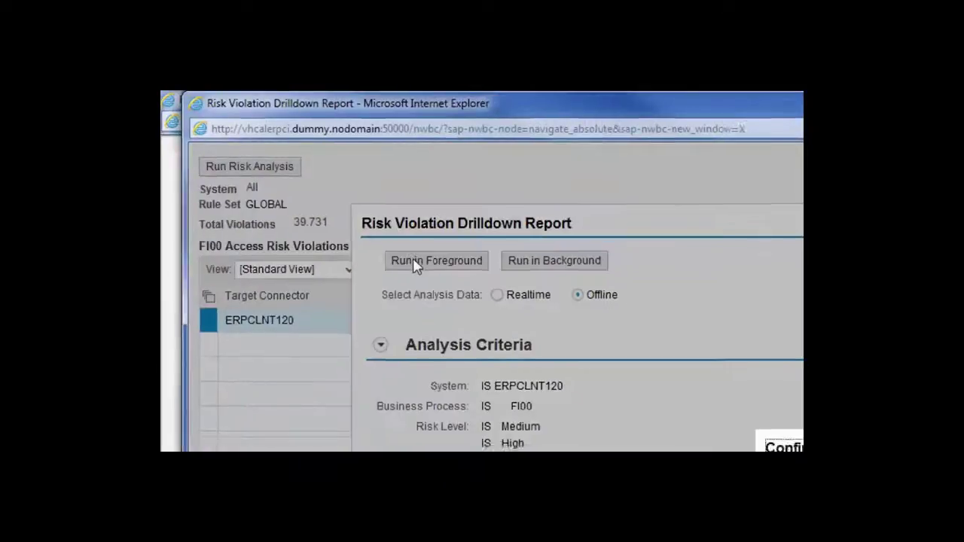
click(509, 309)
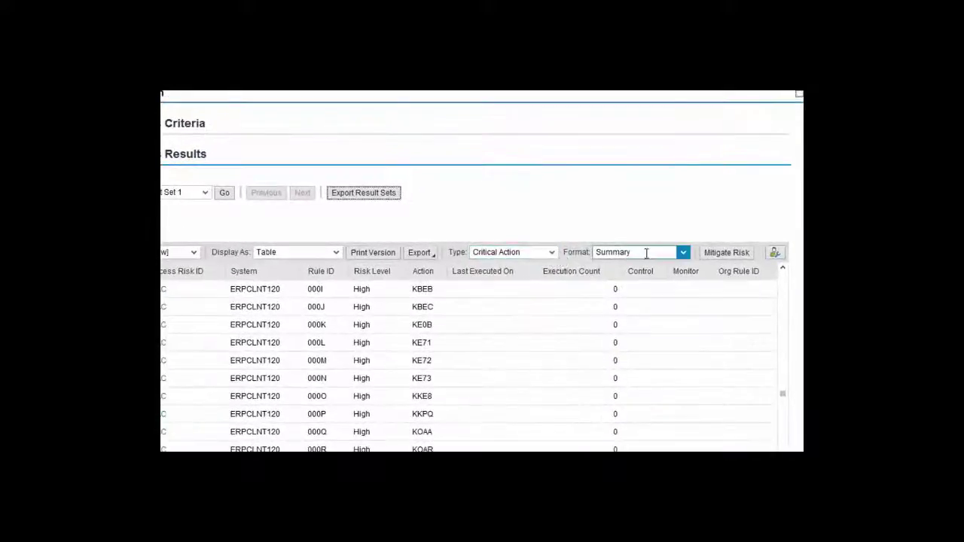
- Show the critical action results in Detail format and export result set 1
click(684, 254)
click(629, 279)
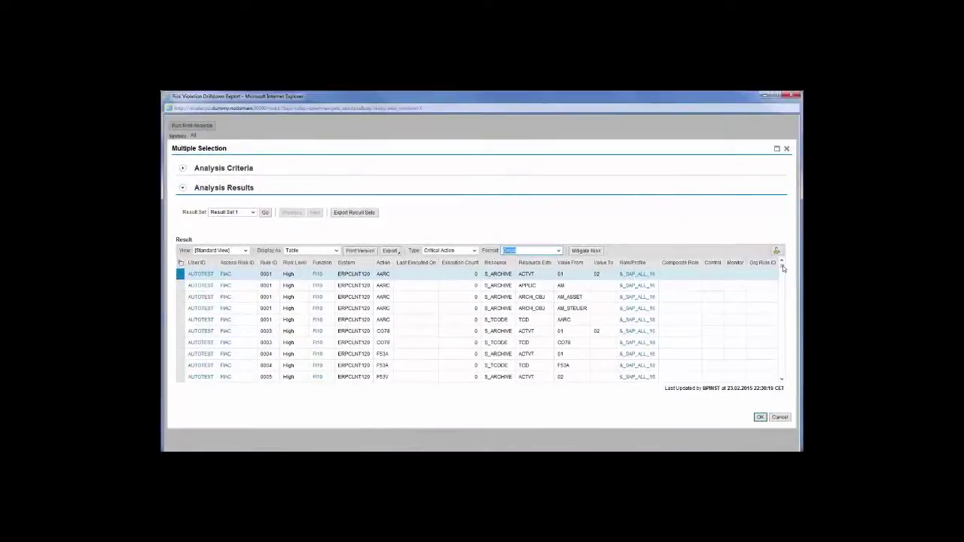
mouse_move(782, 267)
mouse_down()
mouse_move(786, 377)
mouse_move(783, 266)
mouse_up()
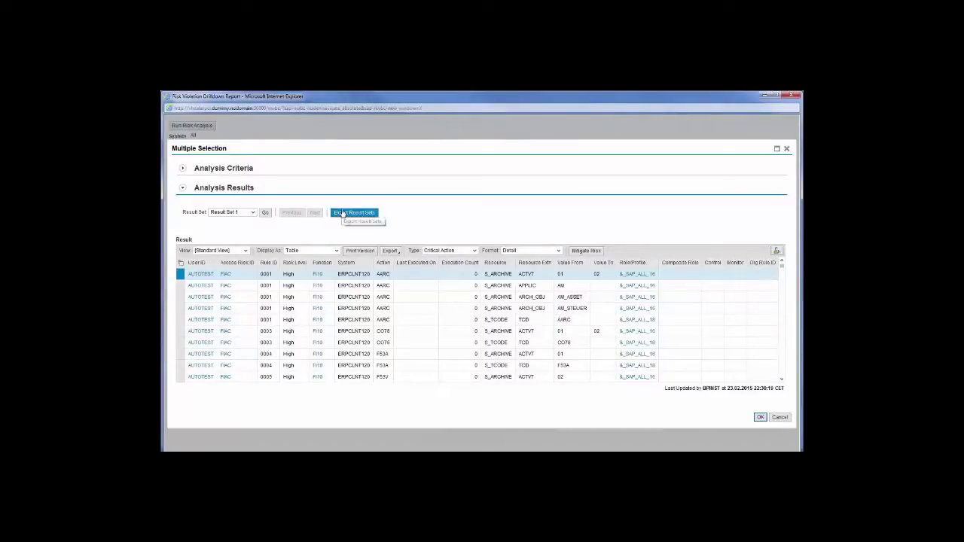
click(342, 215)
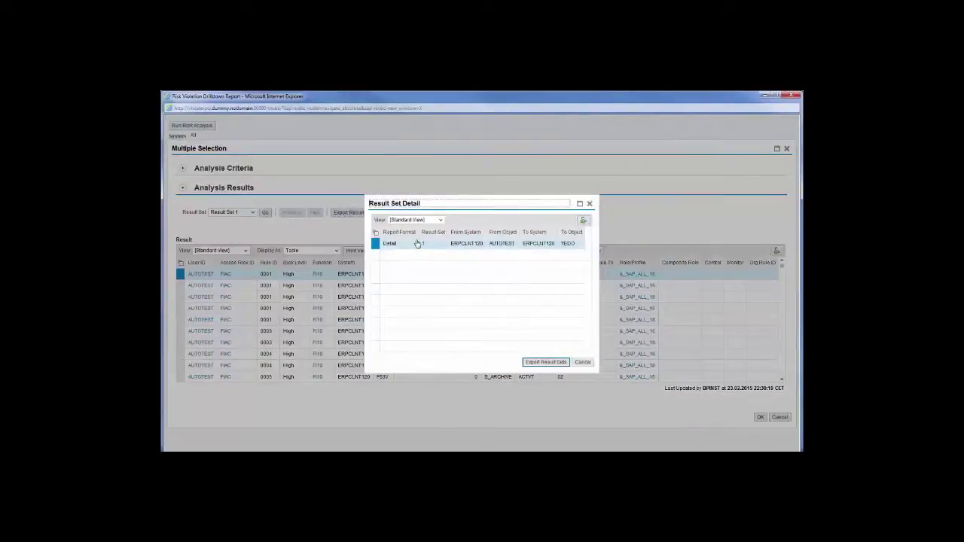
click(546, 361)
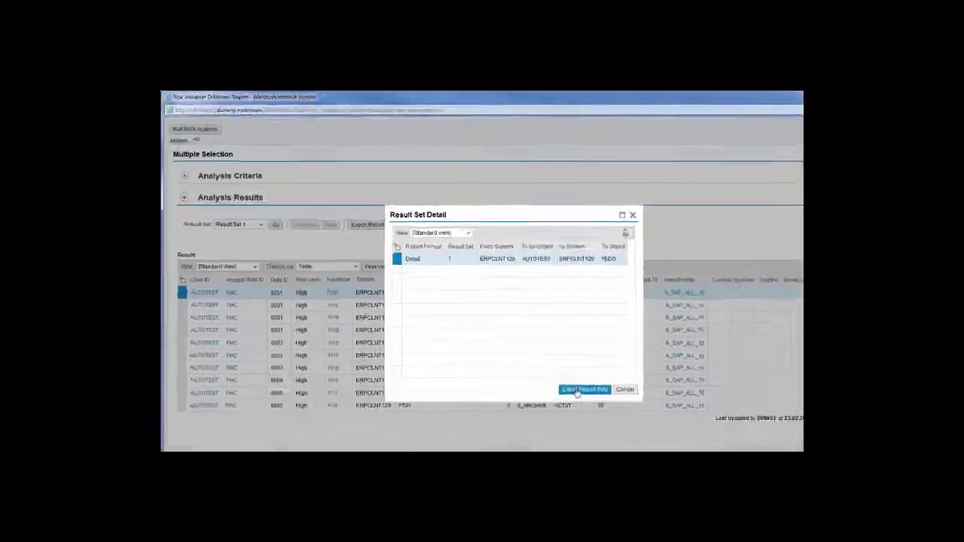